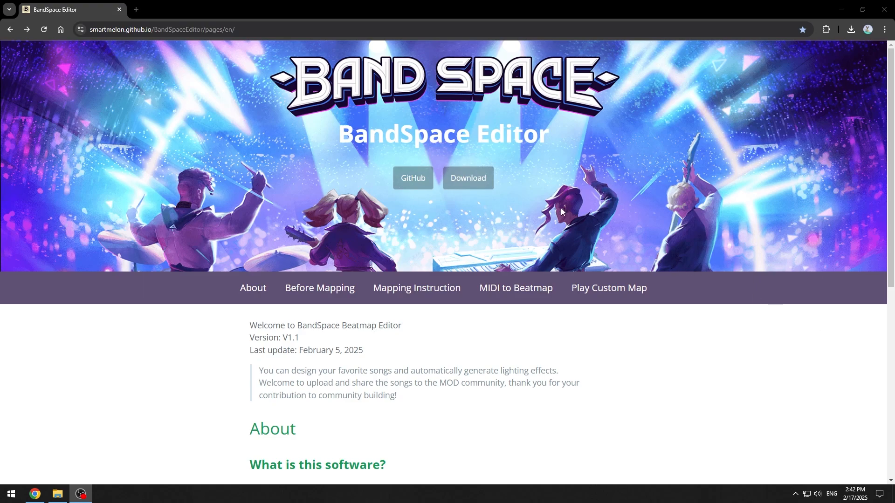
# Download BandSpace.Editor-V1.1.zip from the BandSpace Editor V1.1 release on GitHub.
pyautogui.click(482, 175)
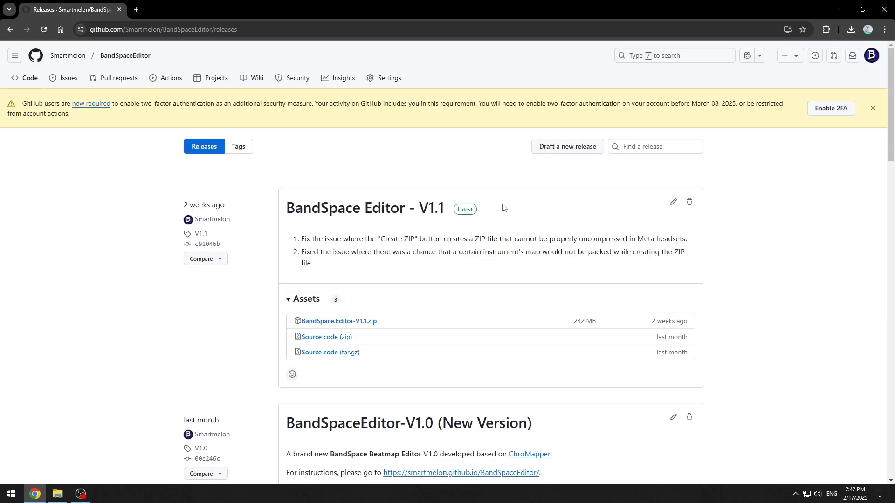
pyautogui.click(436, 214)
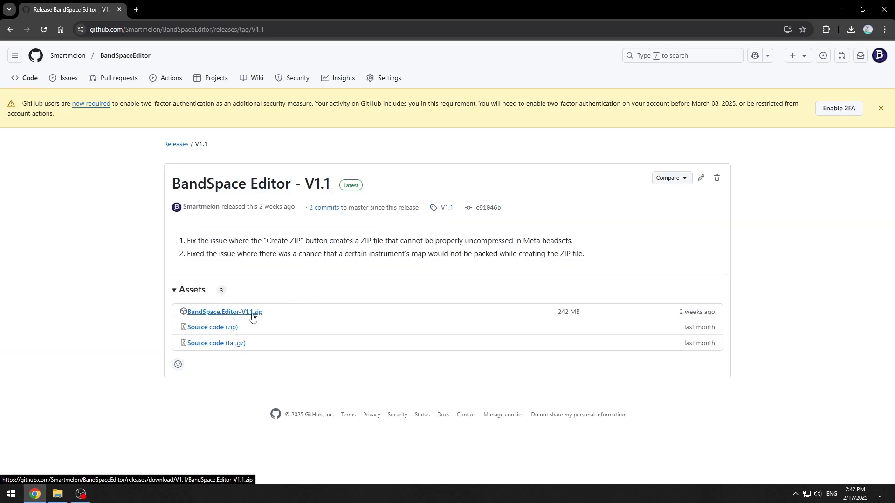
pyautogui.click(252, 313)
# Open the BandSpace Editor-V1.1 folder on the desktop and launch the BandSpace Editor application.
pyautogui.press('super+d')
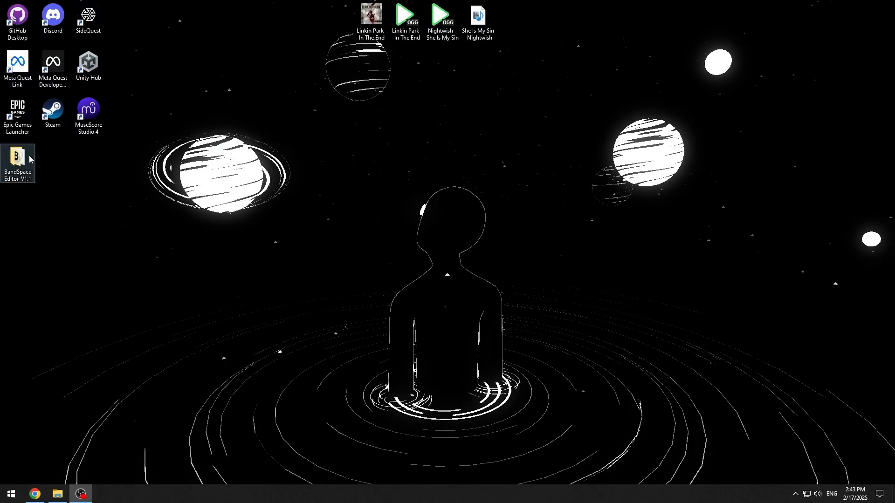
pyautogui.doubleClick(28, 159)
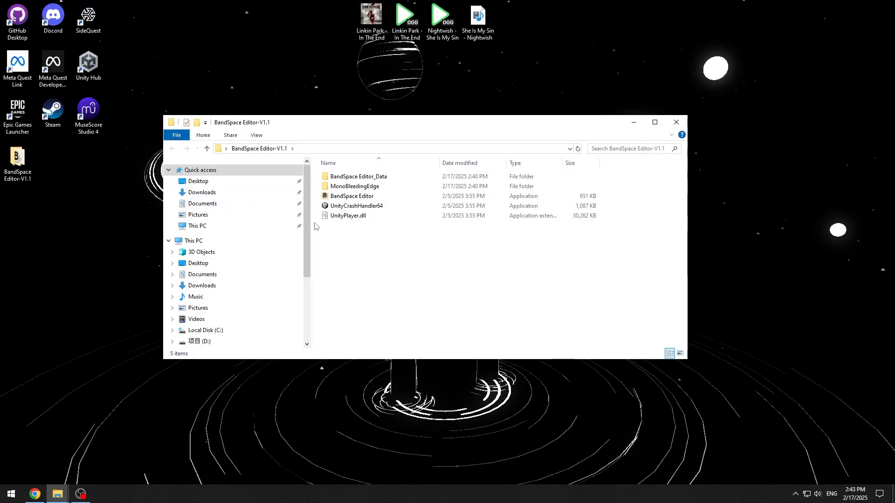
pyautogui.click(352, 196)
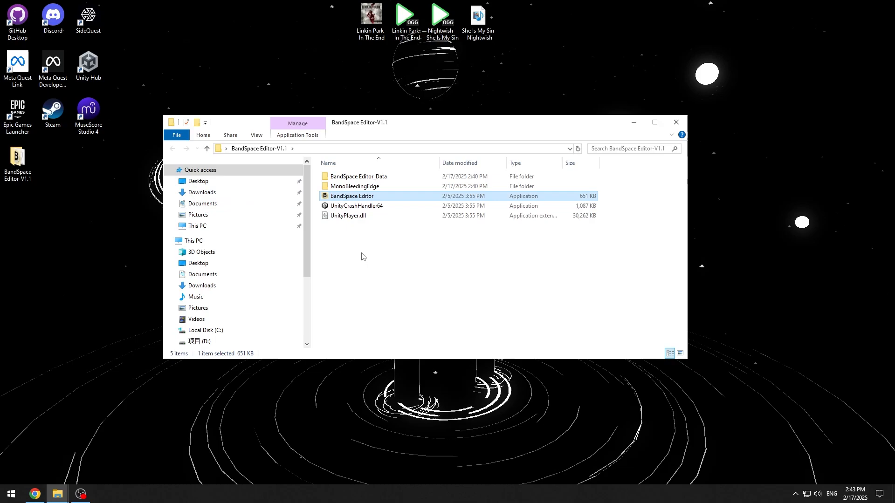
pyautogui.press('Return')
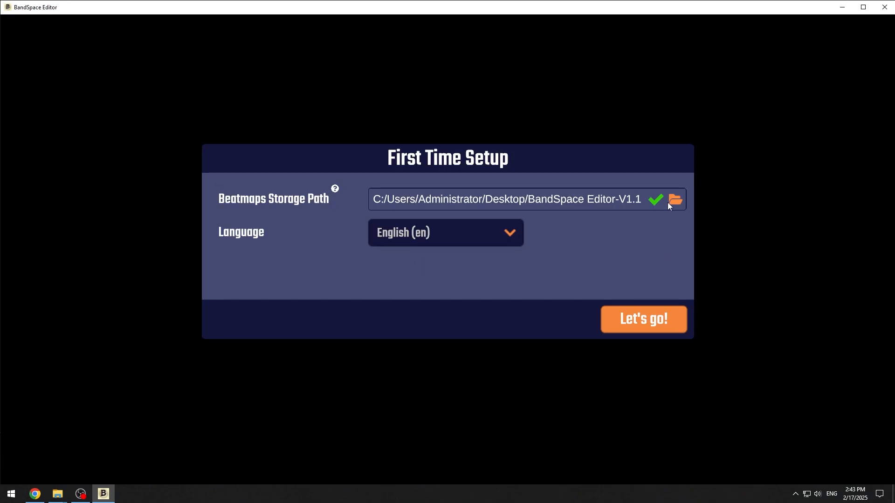
# Complete the first-time setup with English (en) as the language and review the general settings.
pyautogui.click(515, 233)
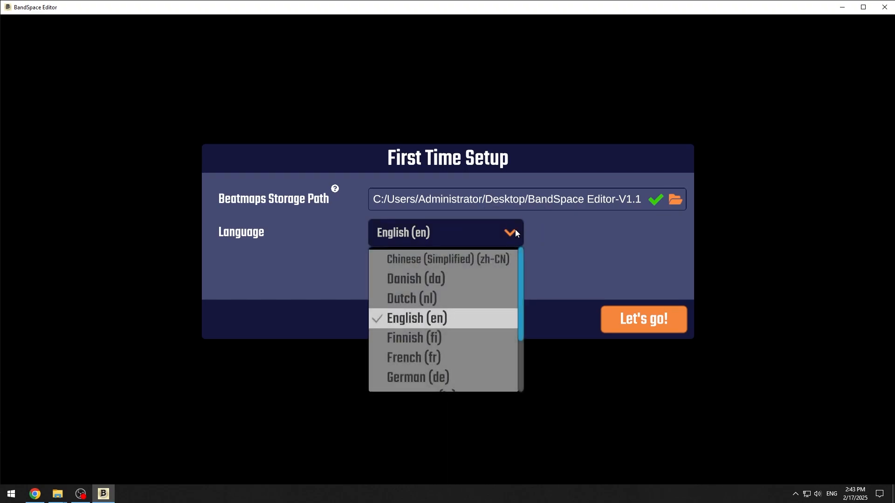
pyautogui.click(466, 317)
pyautogui.click(641, 324)
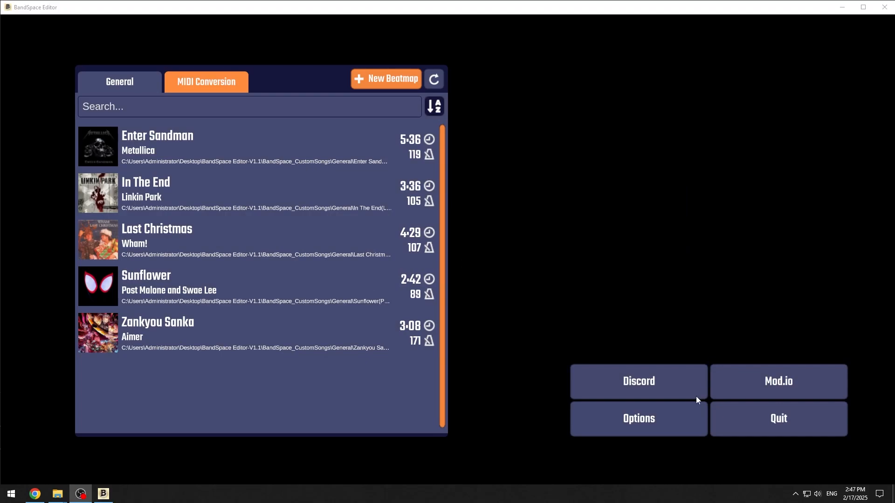
pyautogui.click(674, 423)
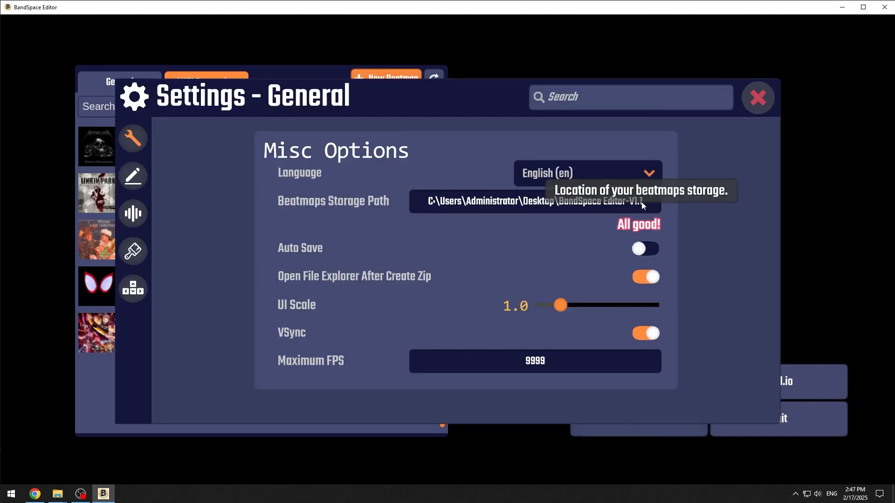
pyautogui.click(761, 99)
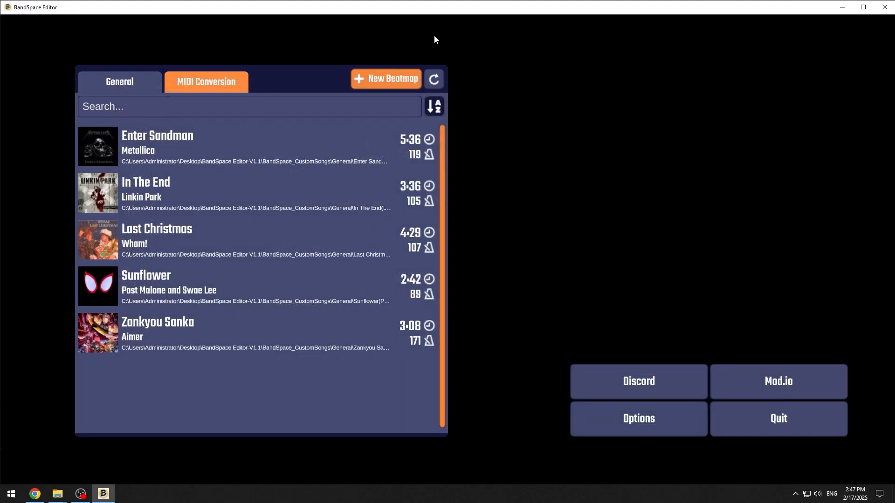
# Create a new beatmap named "In the End" and dismiss the reminder about saving.
pyautogui.click(371, 82)
pyautogui.press('BackSpace')
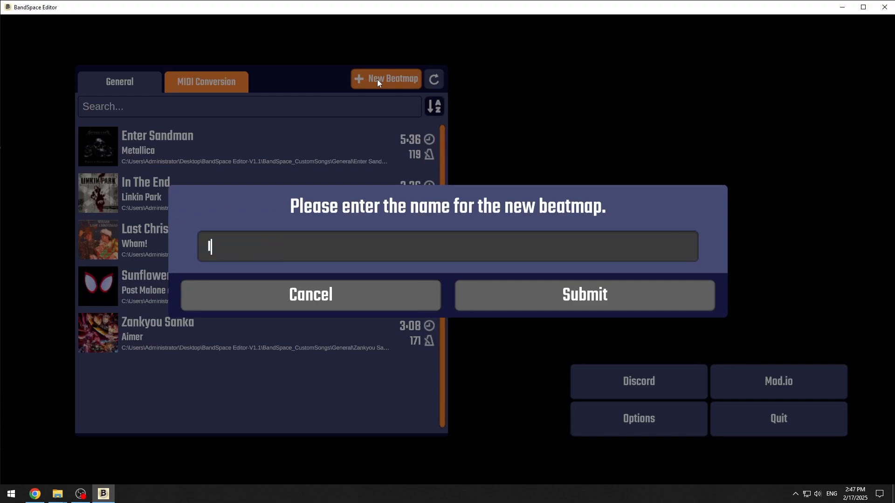
pyautogui.write('In the End')
pyautogui.click(580, 309)
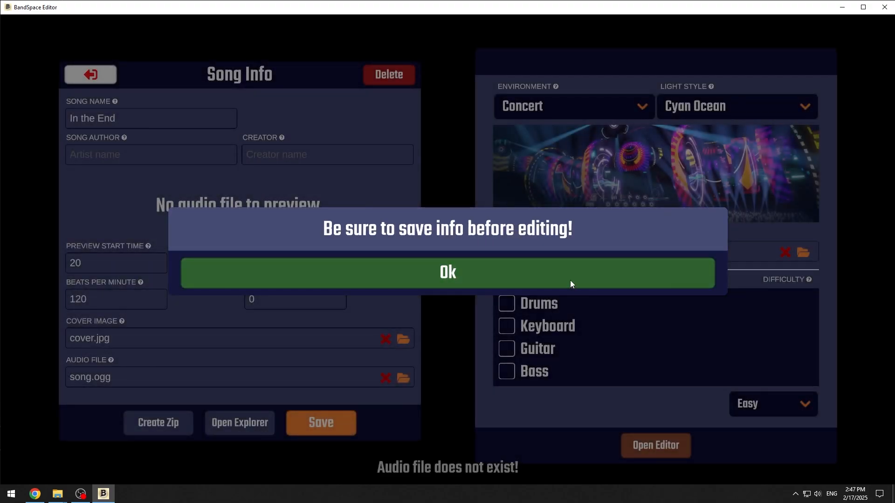
pyautogui.click(571, 282)
# Set the song author to "Linkin Park" and the creator to "BandSpace".
pyautogui.click(193, 151)
pyautogui.write('Li')
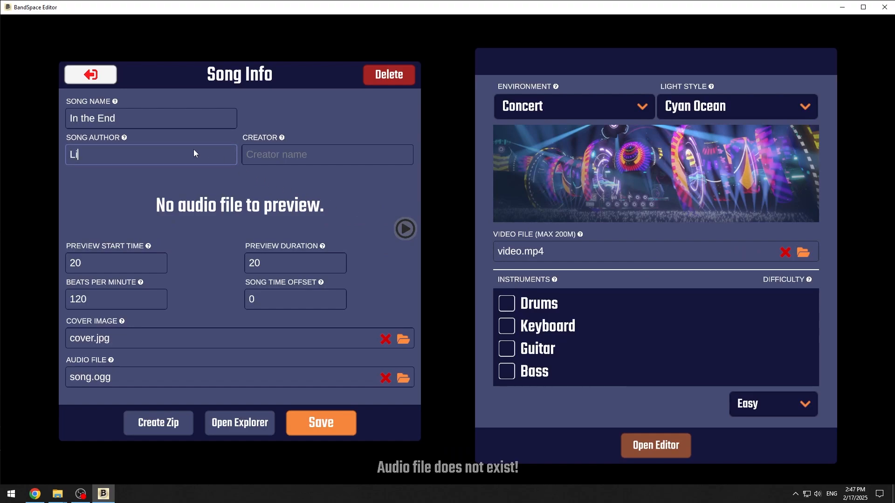
pyautogui.write('nkin Park')
pyautogui.click(315, 158)
pyautogui.write('BandSpace')
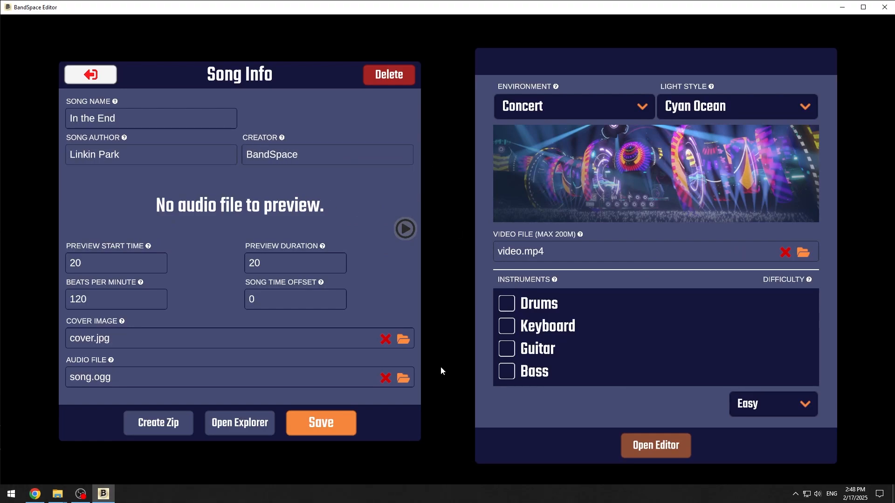
# Load the "Linkin Park - In The End" audio file from the Desktop folder as the song audio.
pyautogui.click(403, 378)
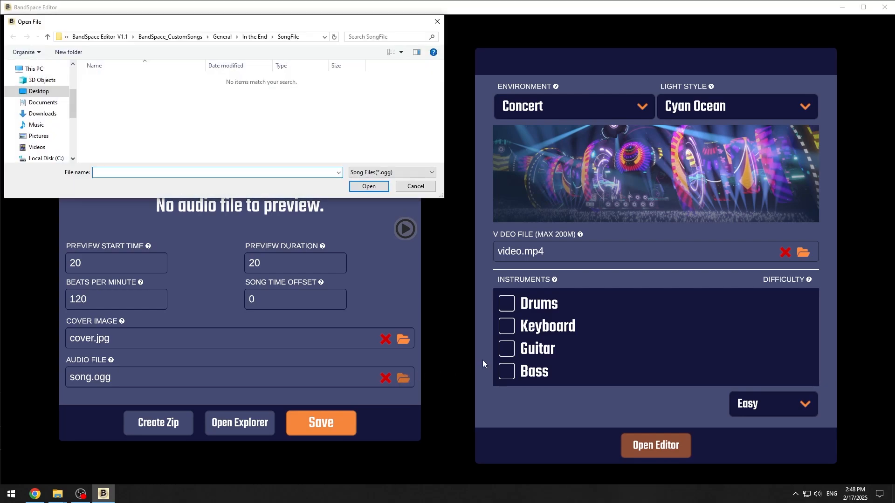
pyautogui.click(41, 92)
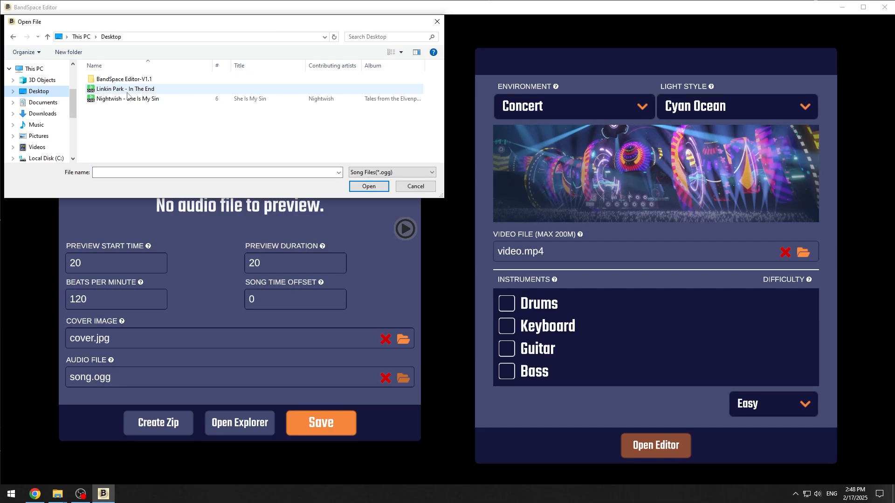
pyautogui.doubleClick(127, 92)
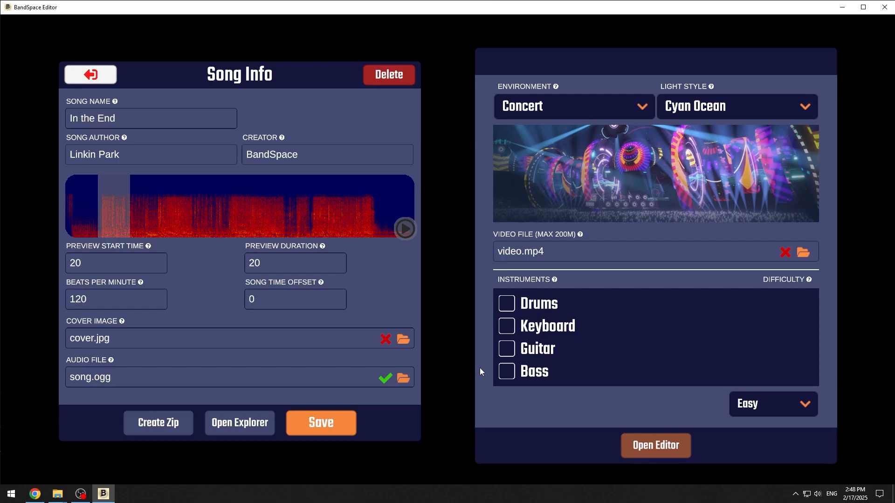
# Listen to the default song preview, then try a preview start time of 55 seconds.
pyautogui.click(406, 229)
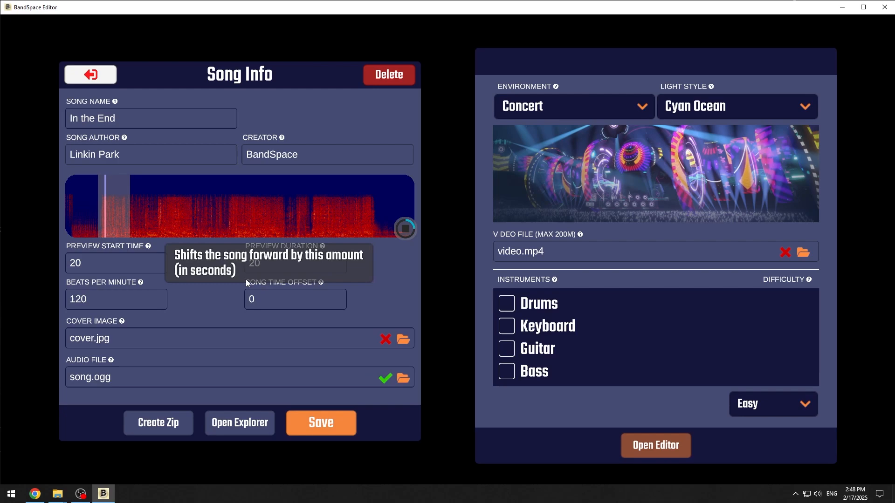
pyautogui.click(124, 261)
pyautogui.press('BackSpace')
pyautogui.write('55')
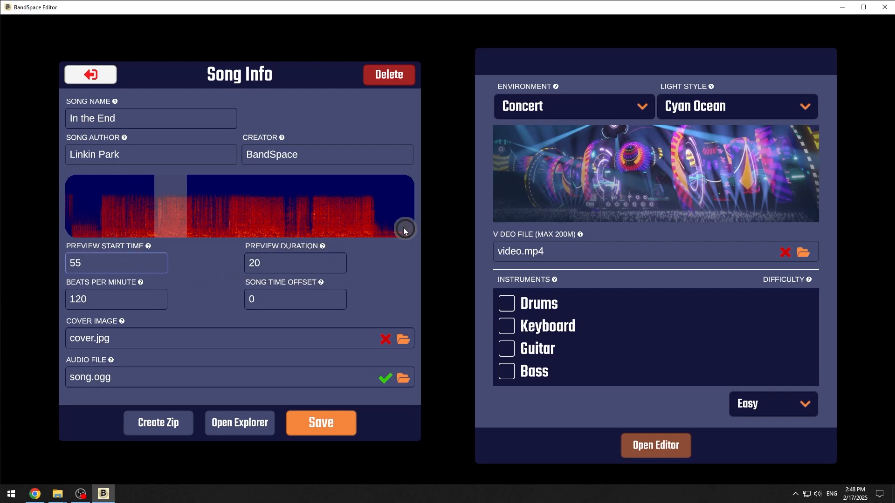
pyautogui.click(432, 319)
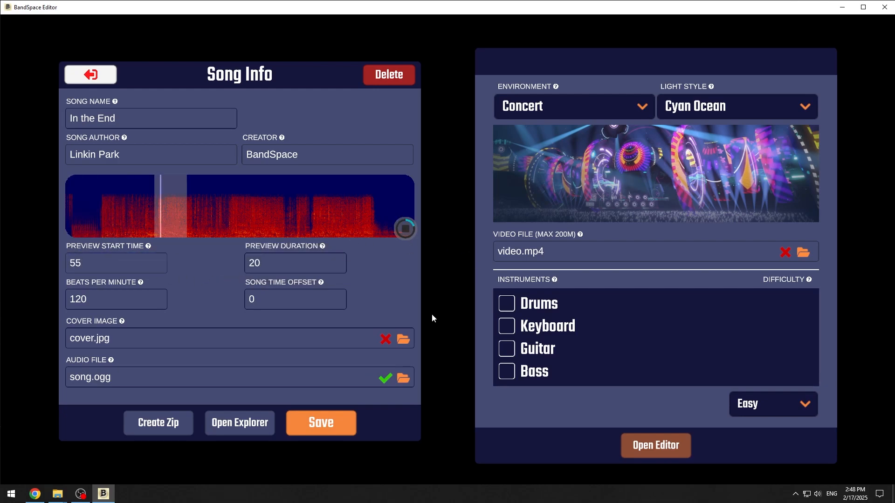
# Set the preview start time to 57 seconds and play the song preview.
pyautogui.click(103, 259)
pyautogui.press('BackSpace')
pyautogui.write('7')
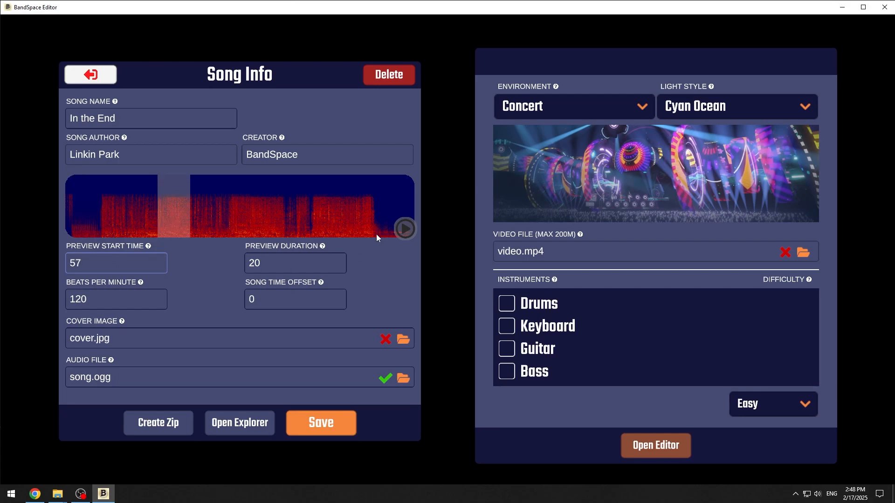
pyautogui.click(405, 228)
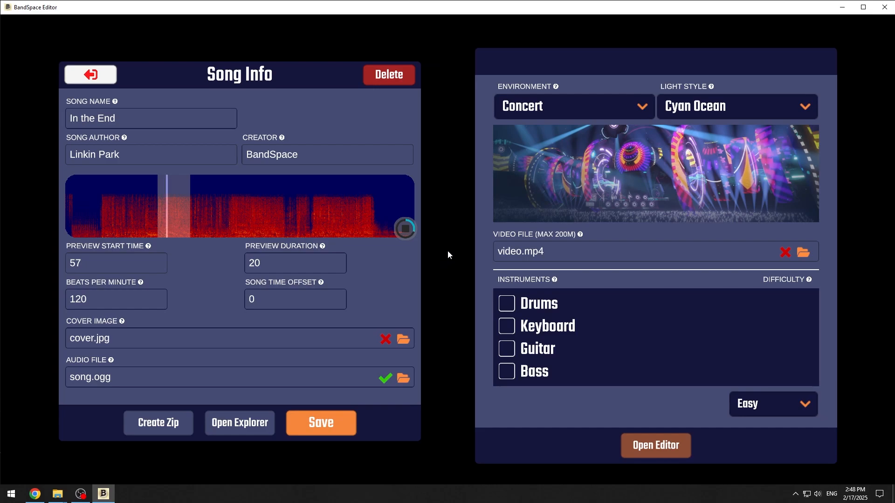
# Load the "Linkin Park - In The End" picture from the Desktop folder as the cover image.
pyautogui.click(403, 342)
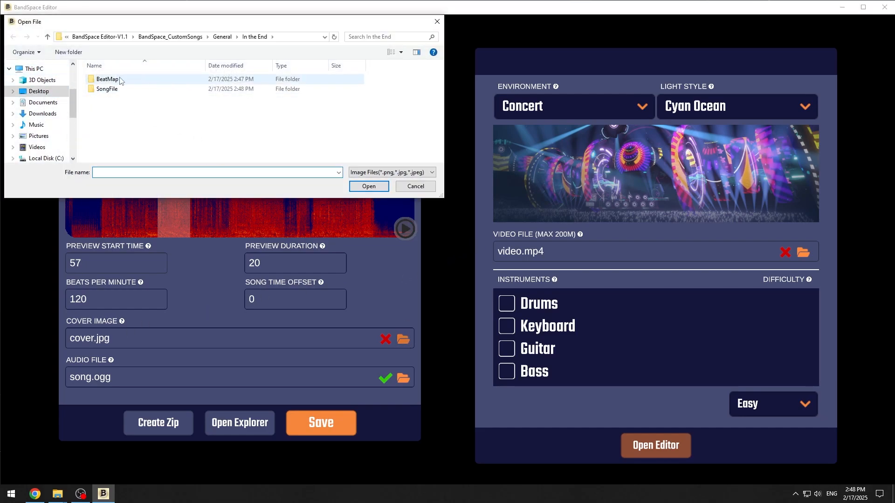
pyautogui.click(16, 95)
pyautogui.click(33, 91)
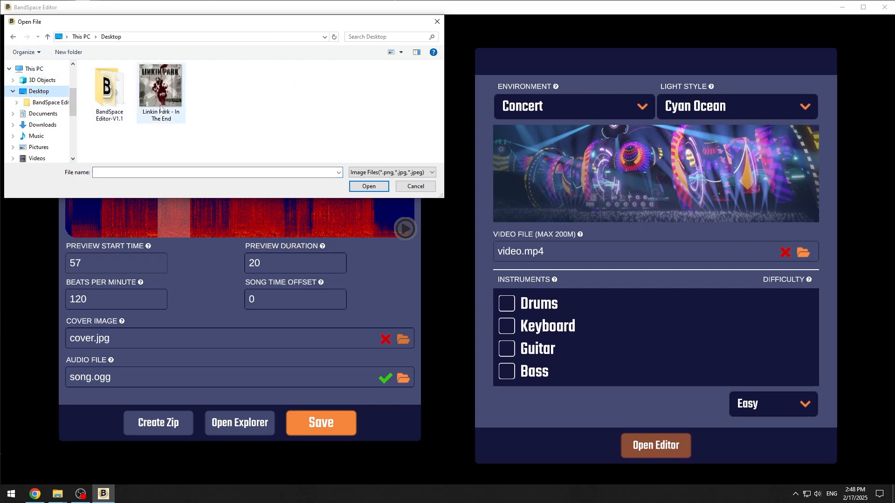
pyautogui.click(161, 86)
pyautogui.press('Return')
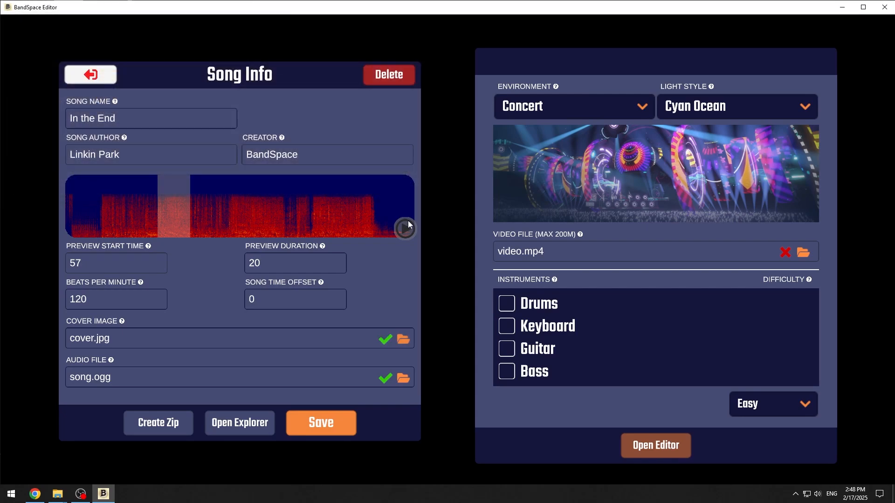
# Try the Apocalypse environment, then the Cyberpunk environment with the Golden Hall light style.
pyautogui.click(631, 104)
pyautogui.click(603, 146)
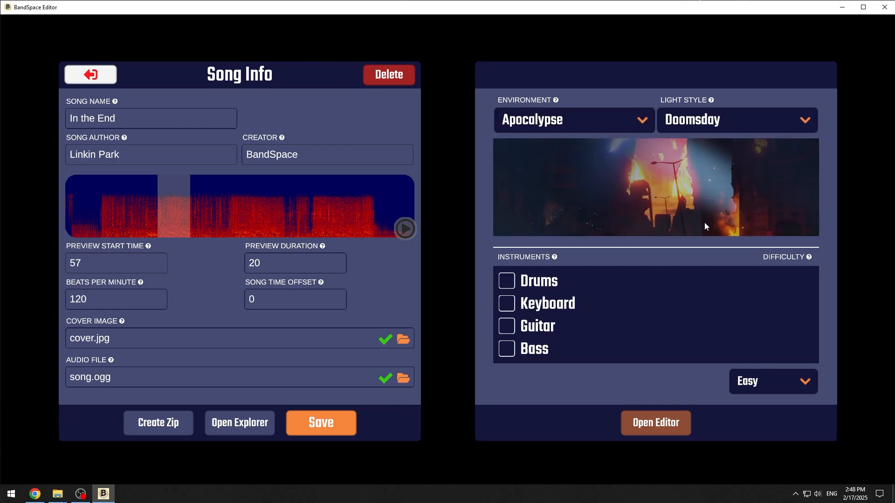
pyautogui.click(651, 124)
pyautogui.click(595, 182)
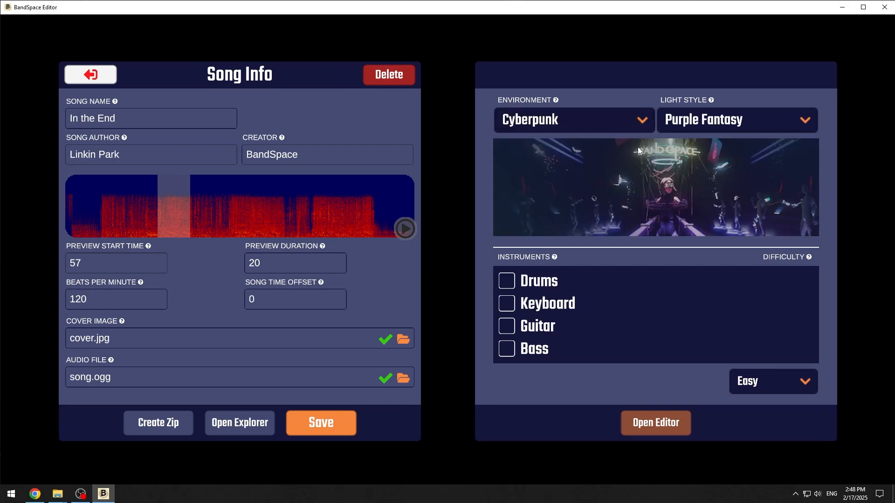
pyautogui.click(630, 122)
pyautogui.click(718, 124)
pyautogui.click(757, 118)
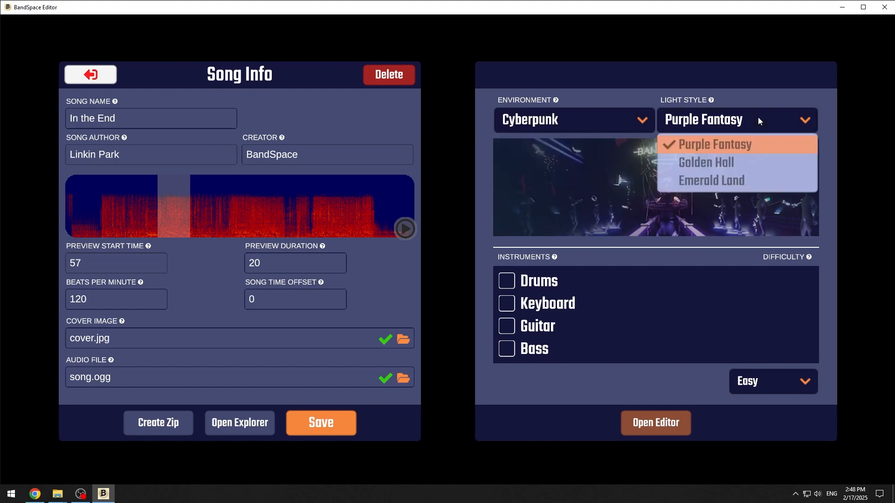
pyautogui.click(757, 162)
# Set the environment to Concert and its light style to Purple Realm.
pyautogui.click(627, 124)
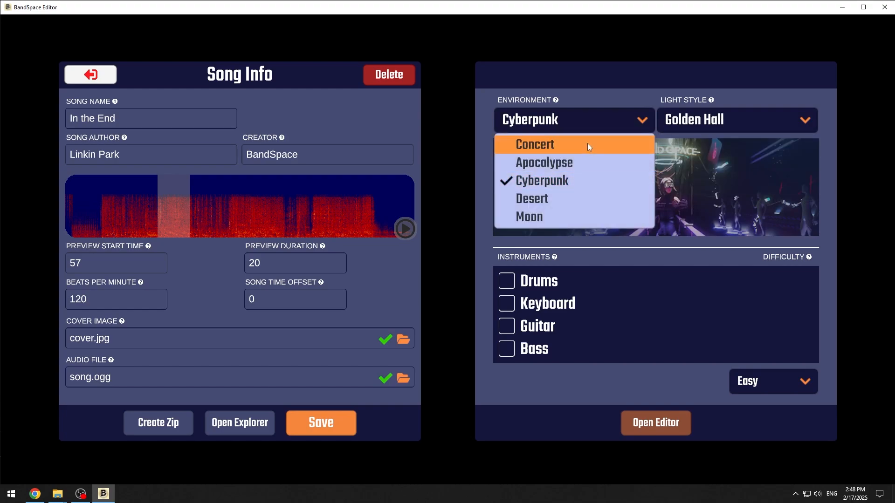
pyautogui.click(587, 144)
pyautogui.click(732, 102)
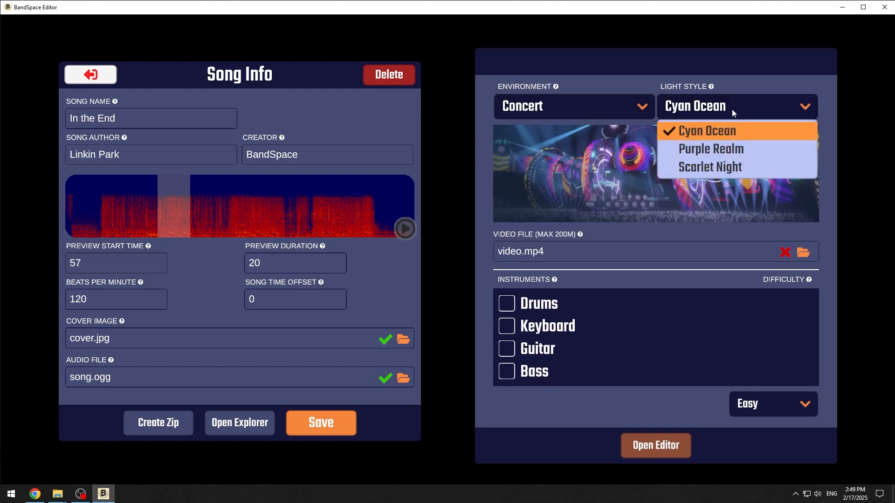
pyautogui.click(708, 148)
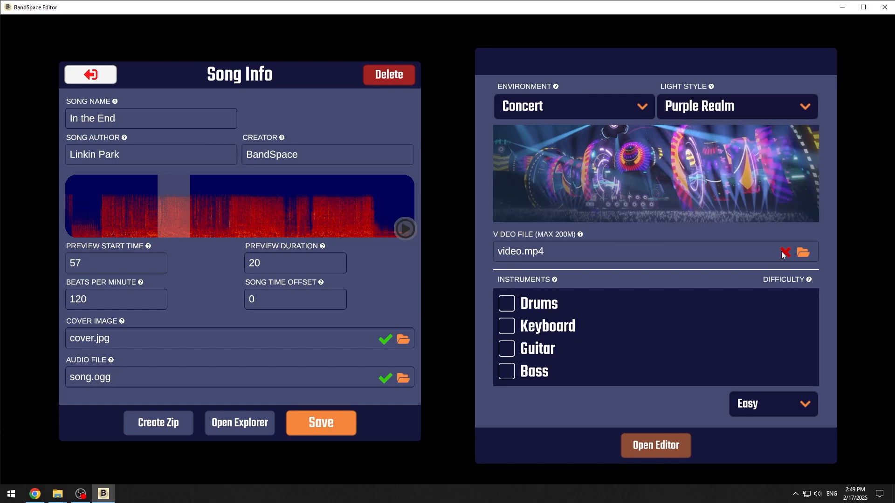
# Enable the Drums, Keyboard, Guitar and Bass instruments for the beatmap.
pyautogui.moveTo(580, 234)
pyautogui.click(508, 305)
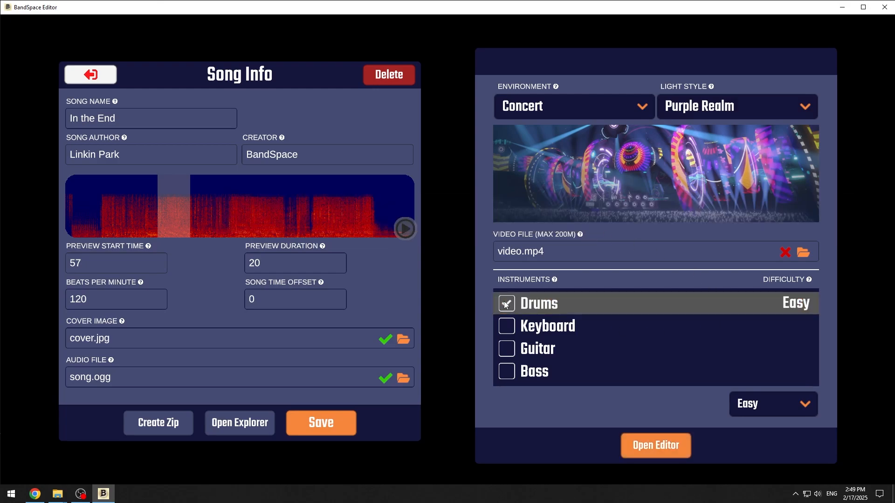
pyautogui.click(507, 327)
pyautogui.click(508, 351)
pyautogui.click(507, 371)
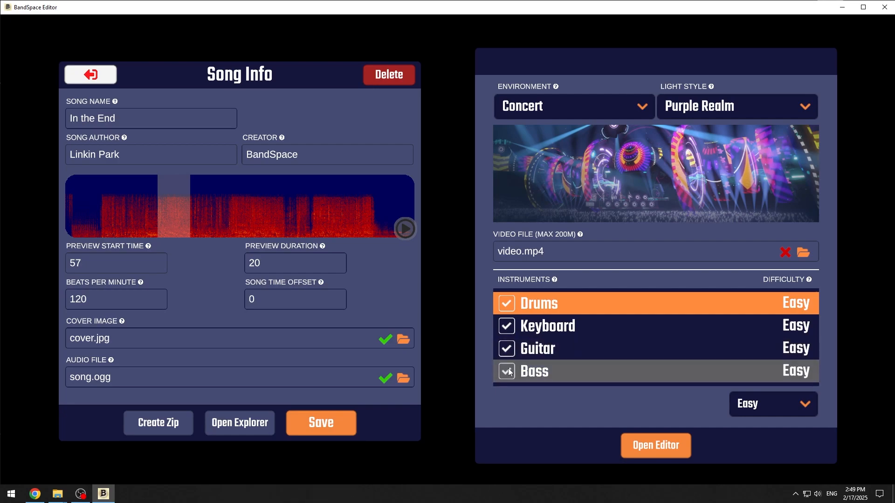
# Set the difficulty of both the Drums and the Keyboard to Hard.
pyautogui.click(714, 321)
pyautogui.click(732, 307)
pyautogui.click(813, 400)
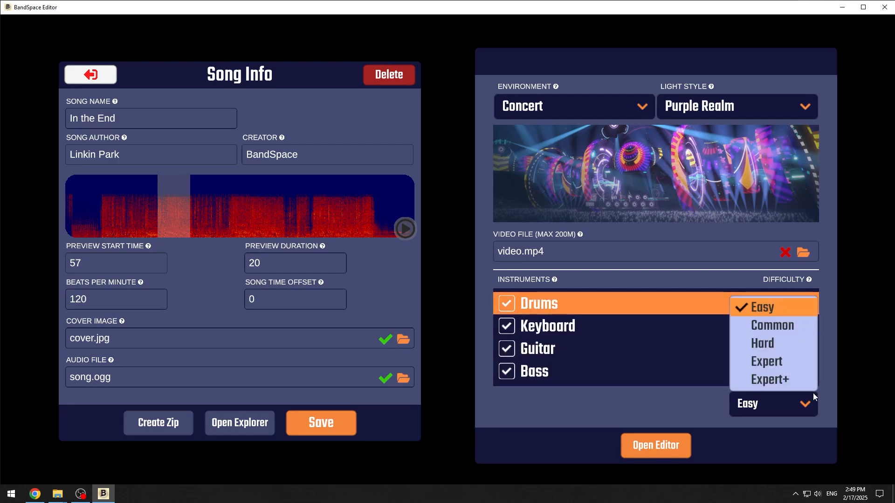
pyautogui.click(785, 344)
pyautogui.click(785, 329)
pyautogui.click(795, 402)
pyautogui.click(783, 349)
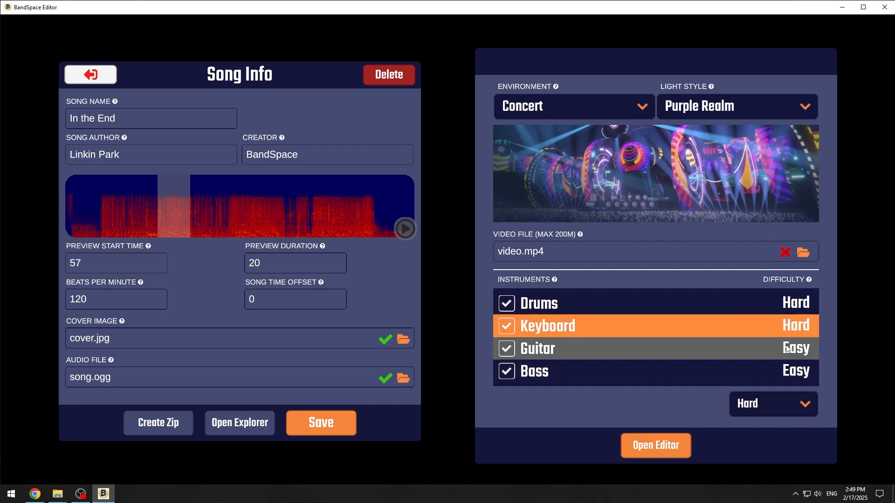
# Set the difficulty of both the Guitar and the Bass to Hard.
pyautogui.click(783, 350)
pyautogui.click(805, 403)
pyautogui.click(785, 344)
pyautogui.click(793, 371)
pyautogui.click(806, 404)
pyautogui.click(792, 344)
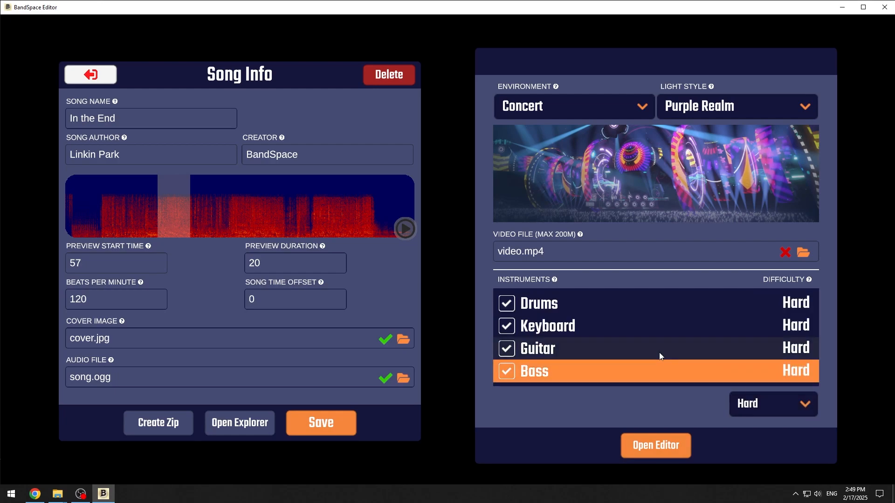
# Save the song info, open the Drums chart in the editor and play back the song's opening.
pyautogui.click(598, 309)
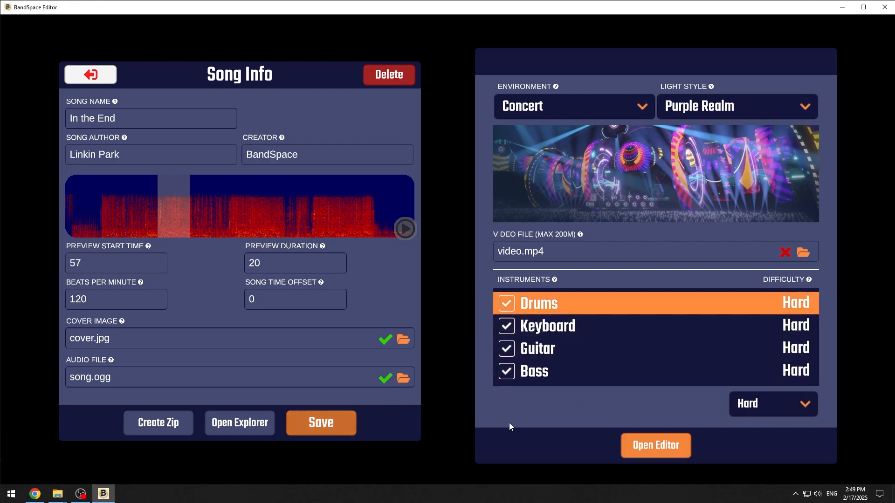
pyautogui.hotkey('ctrl', 's')
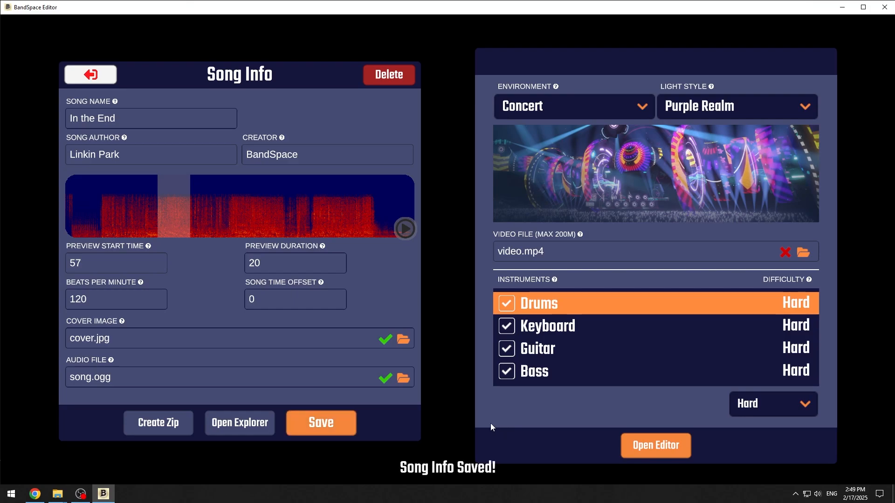
pyautogui.click(649, 444)
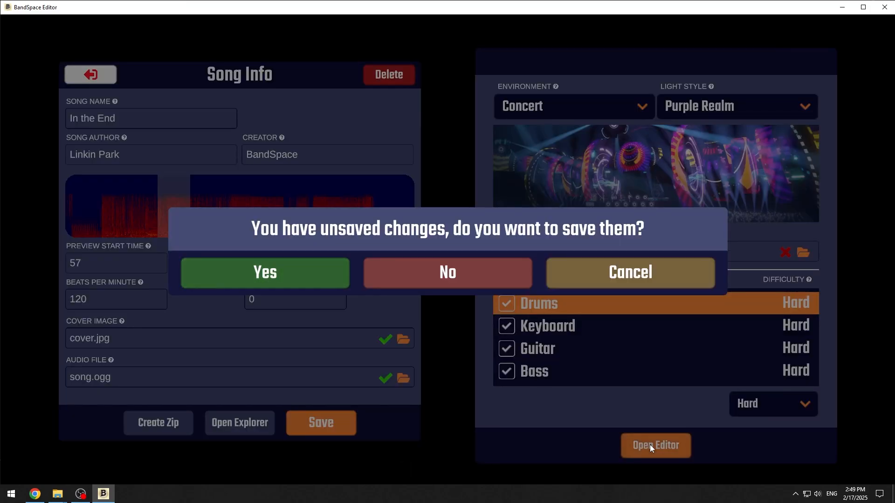
pyautogui.click(324, 277)
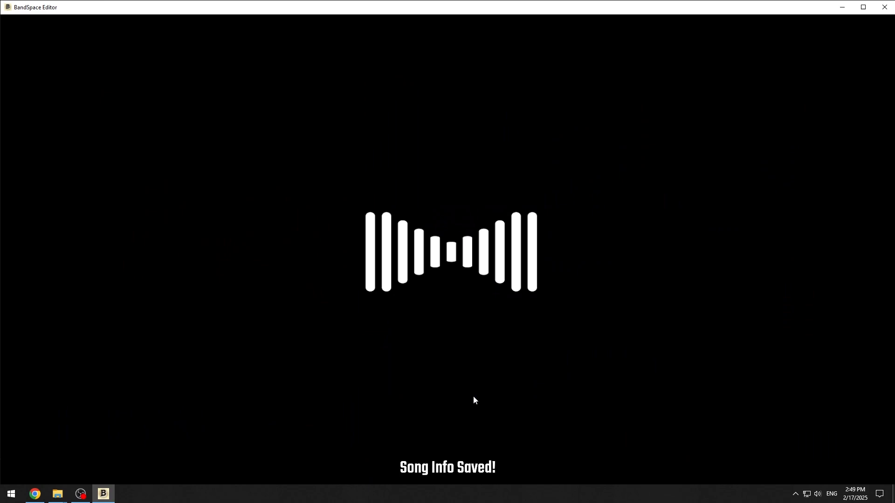
pyautogui.press('space')
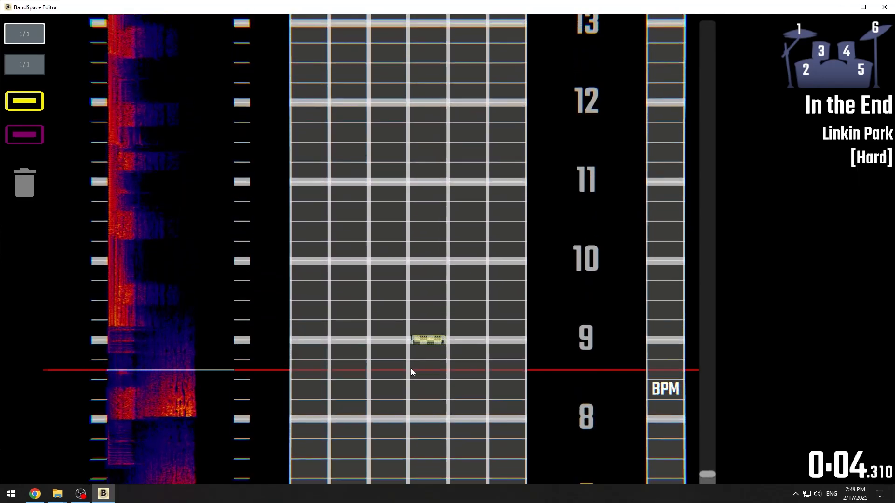
pyautogui.press('space')
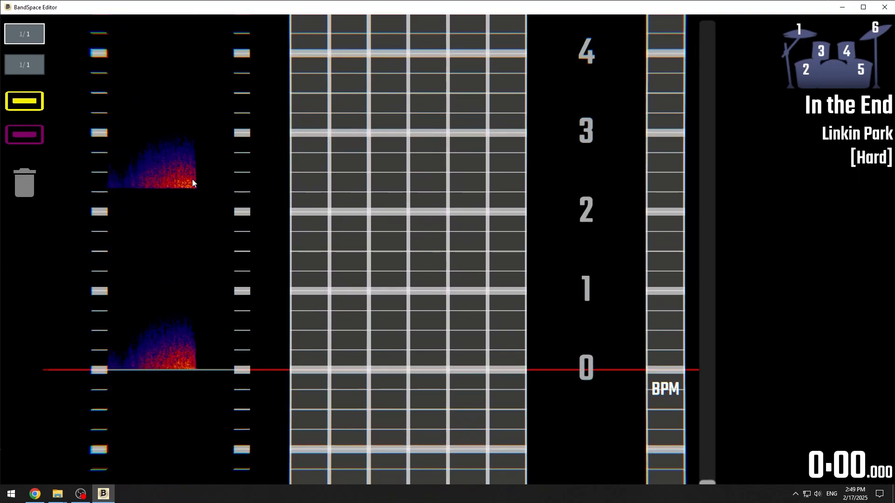
# Place yellow drum notes in lane 6 at beats 0, 2 and 3, and delete the ones at beats 2 and 3.
pyautogui.click(508, 371)
pyautogui.click(509, 212)
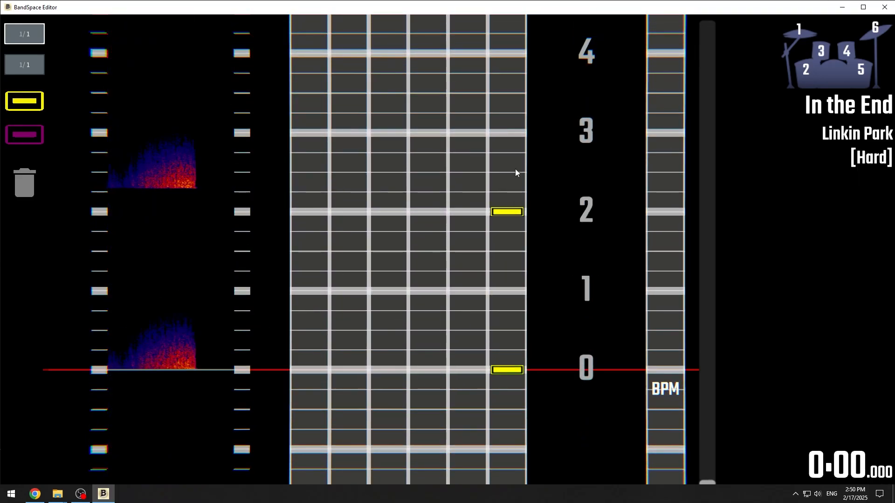
pyautogui.click(516, 134)
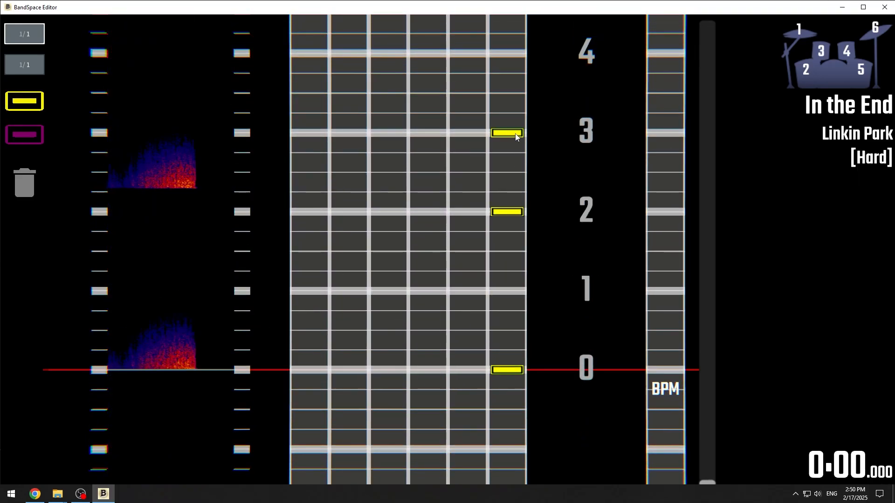
pyautogui.click(24, 183)
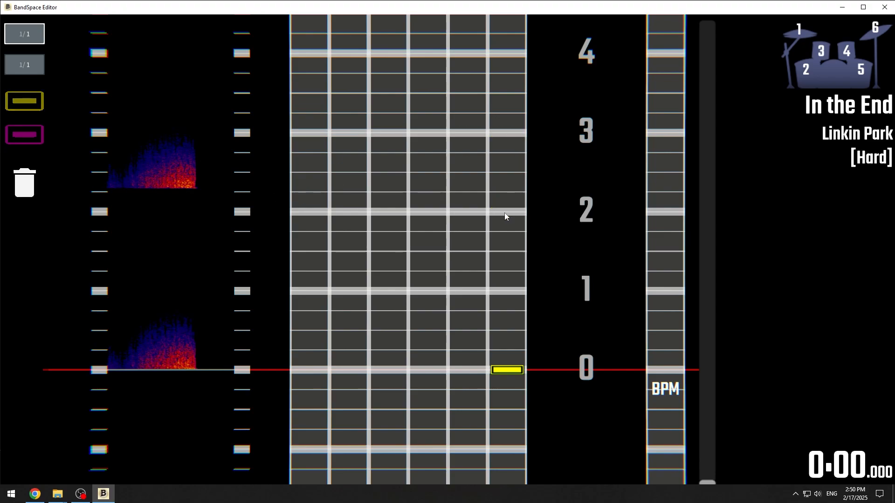
# Set the beat division to 1/20 and refine it to 1/64, then place a lane 6 note on the second hit, between beats 2 and 3.
pyautogui.click(25, 100)
pyautogui.click(37, 37)
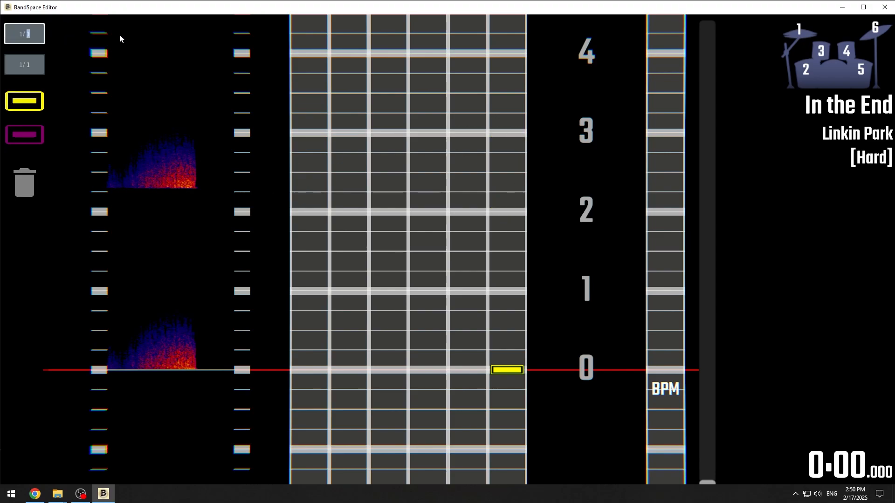
pyautogui.write('20')
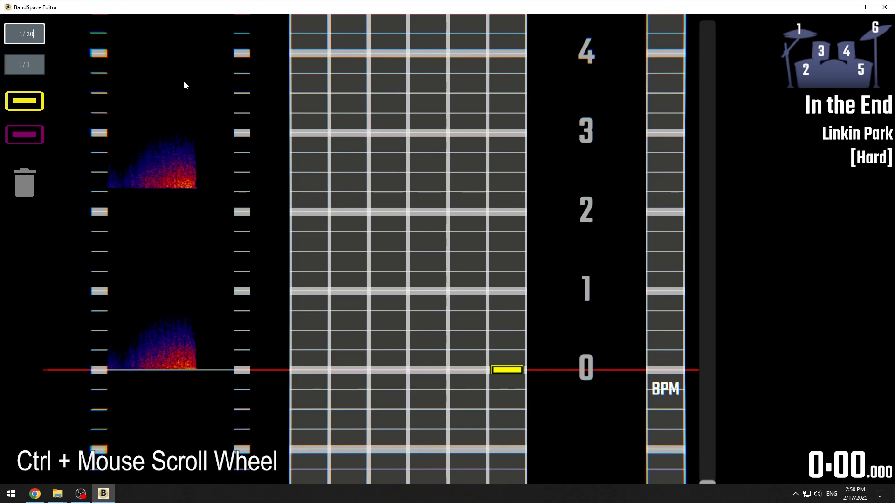
pyautogui.press('Return')
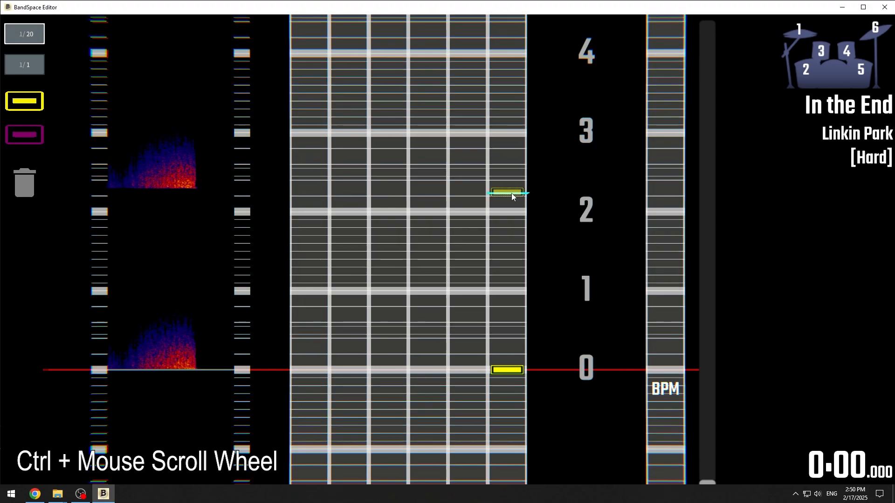
pyautogui.scroll(2, 511, 195)
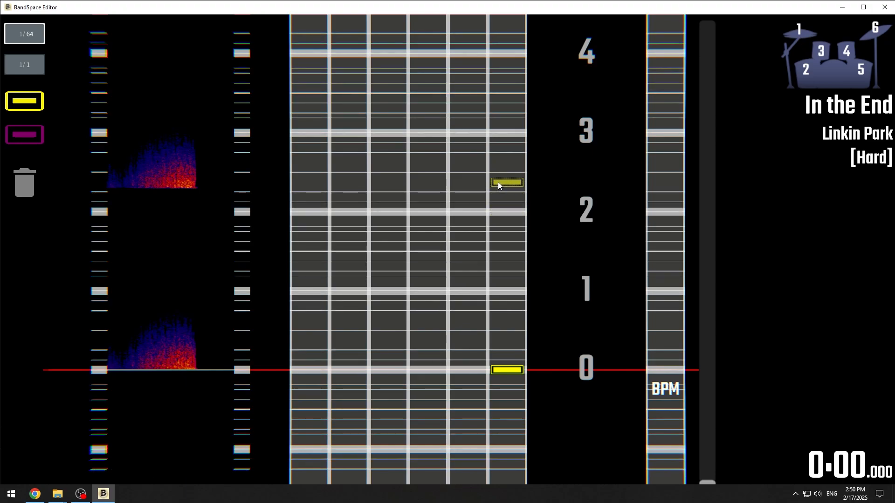
pyautogui.click(498, 182)
# Place lane 6 notes on the next spectrogram hits: between beats 4 and 5, between 5 and 6, just before 7, and just after 8.
pyautogui.scroll(1, 496, 241)
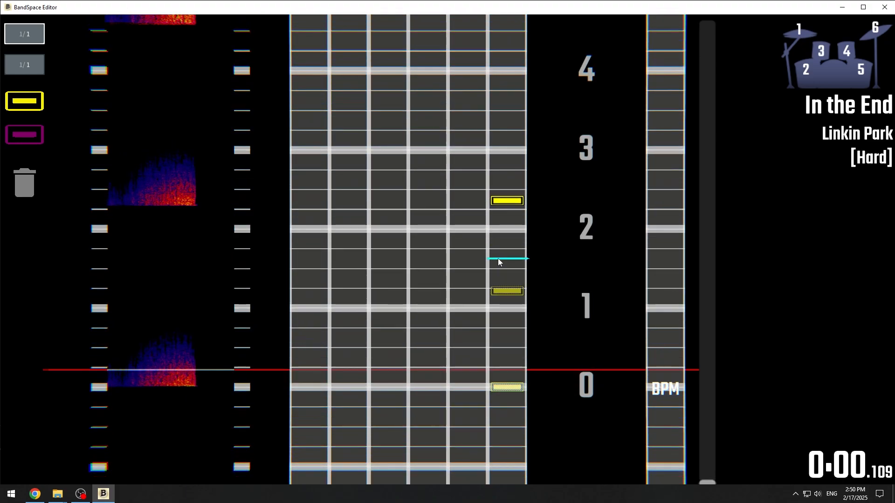
pyautogui.scroll(3, 497, 258)
pyautogui.scroll(-1, 494, 258)
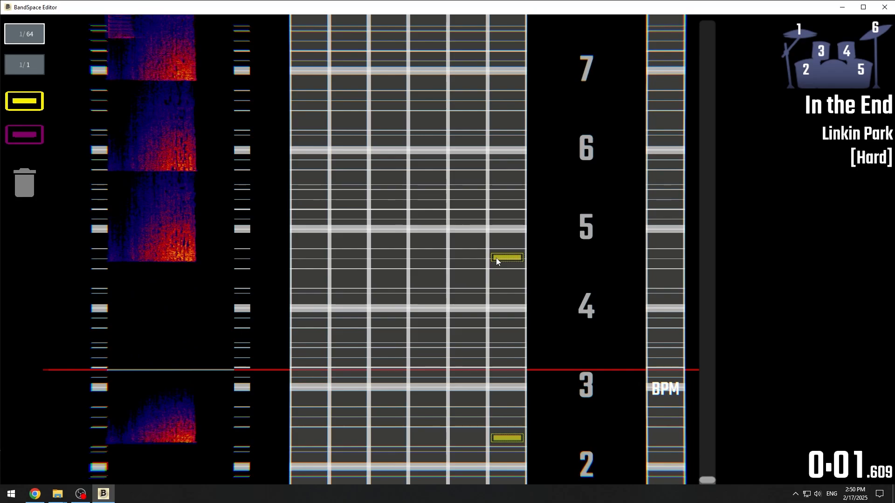
pyautogui.click(496, 258)
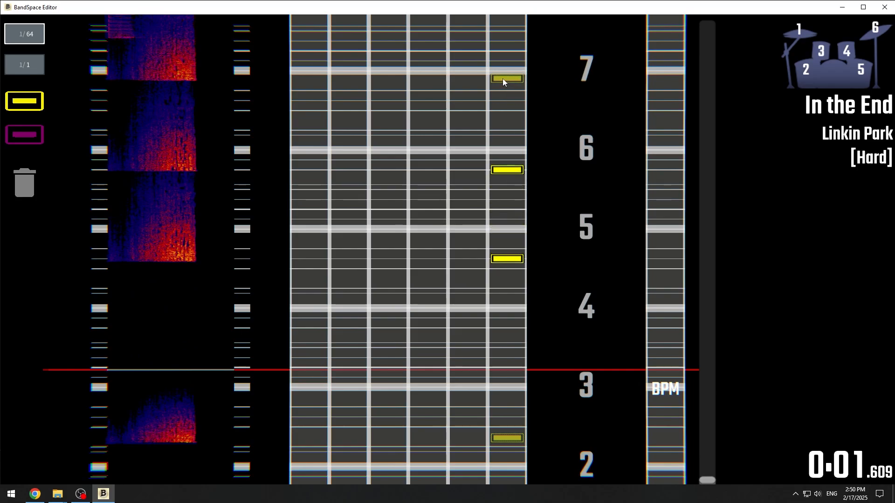
pyautogui.click(503, 79)
pyautogui.scroll(2, 496, 253)
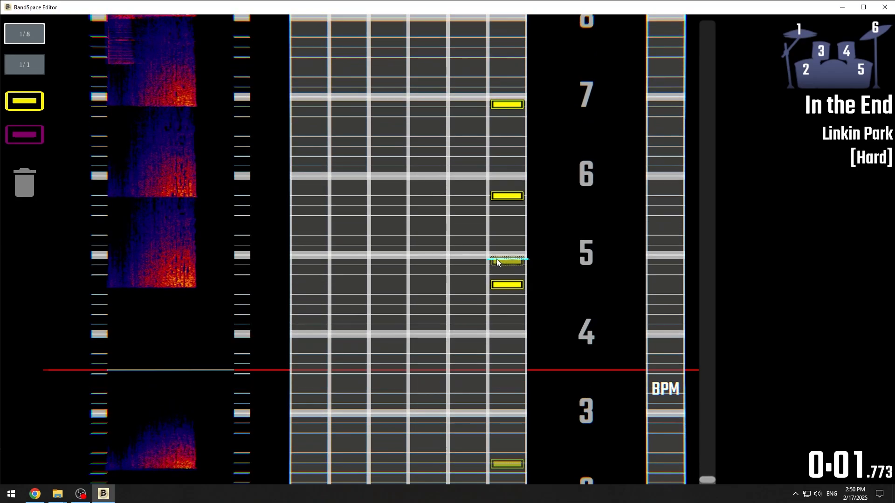
pyautogui.scroll(8, 496, 255)
pyautogui.press('Up')
pyautogui.press('Up')
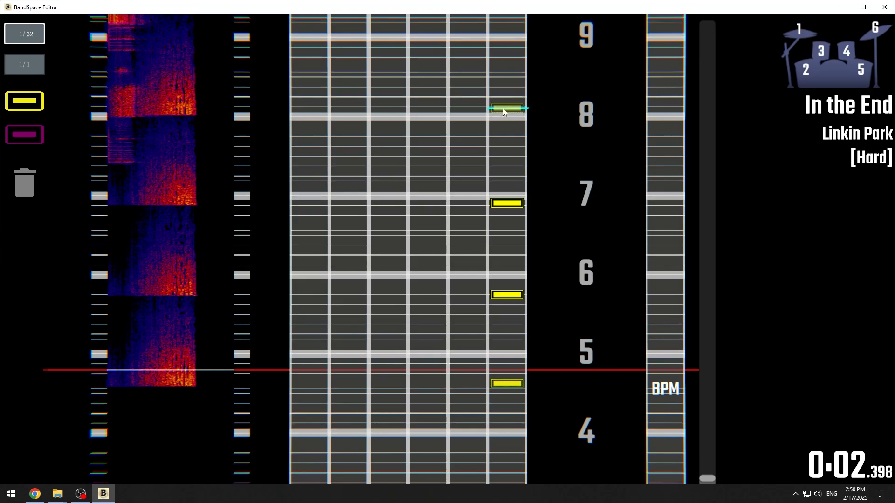
pyautogui.click(502, 108)
# Play back the drum chart from the beginning and return to the start of the song.
pyautogui.scroll(2, 503, 108)
pyautogui.scroll(-15, 676, 469)
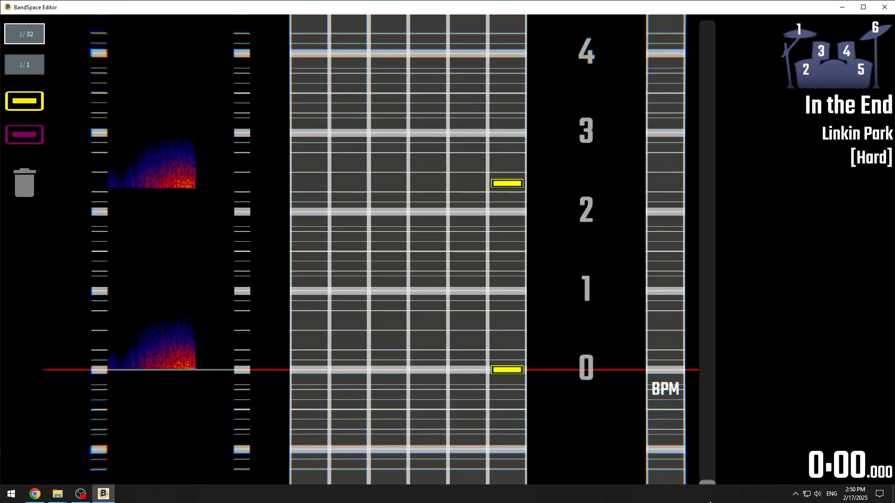
pyautogui.press('space')
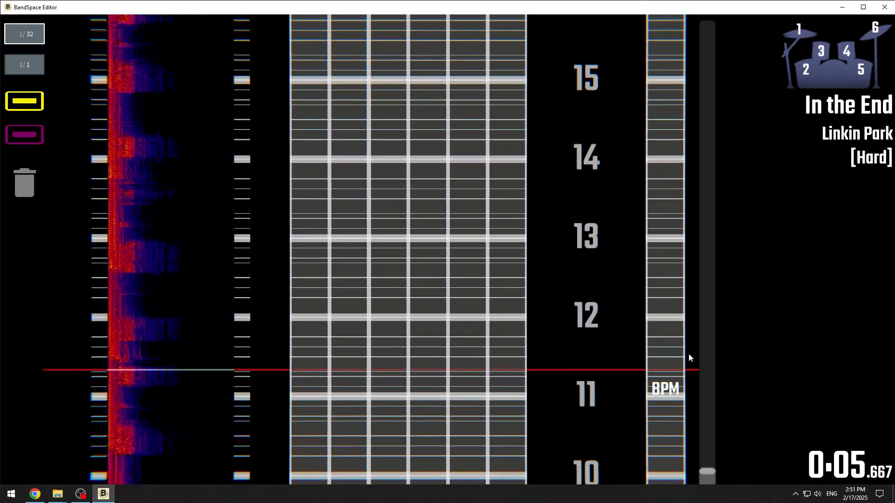
pyautogui.press('space')
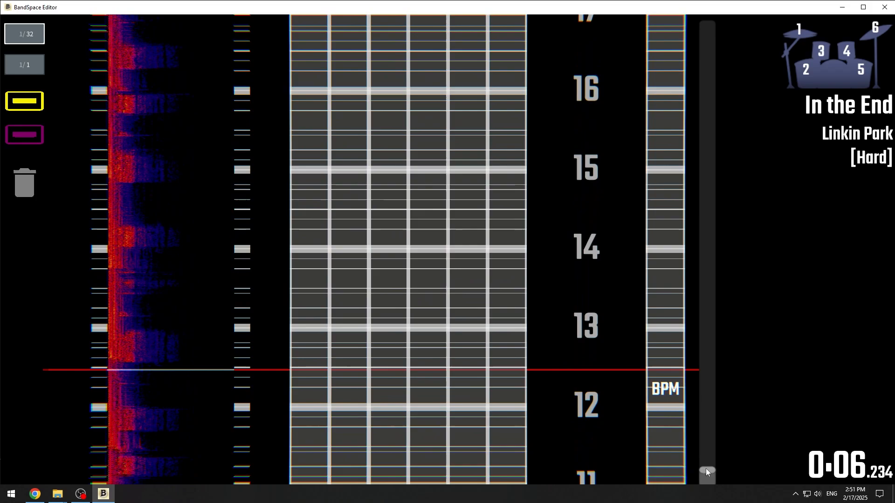
pyautogui.moveTo(705, 469); pyautogui.dragTo(707, 483)
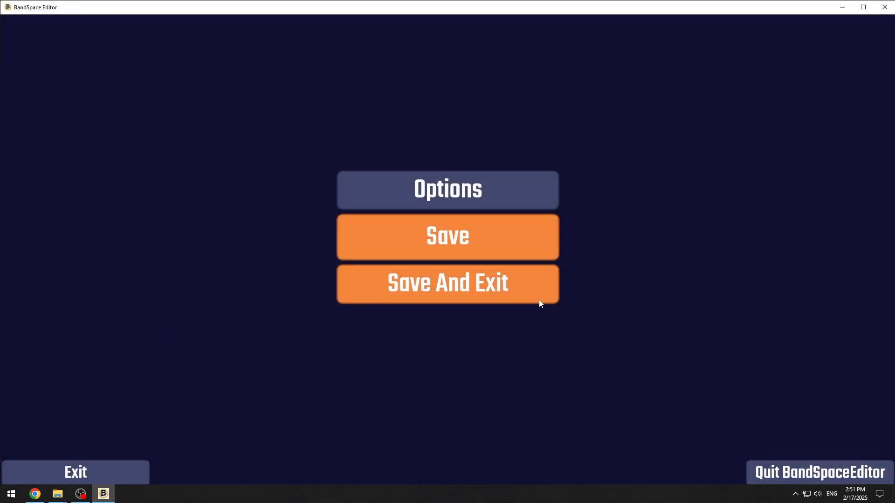
# Save and exit the drum chart, then open the Keyboard chart in the editor with the song info saved.
pyautogui.click(536, 275)
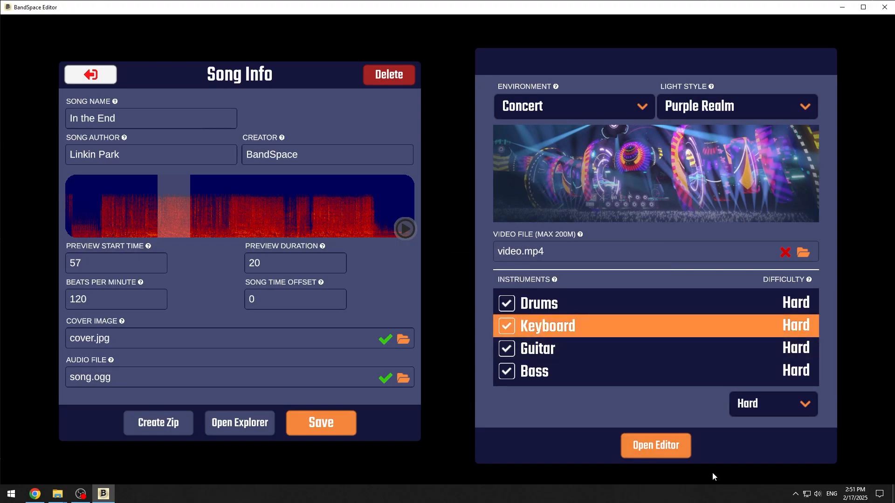
pyautogui.click(658, 445)
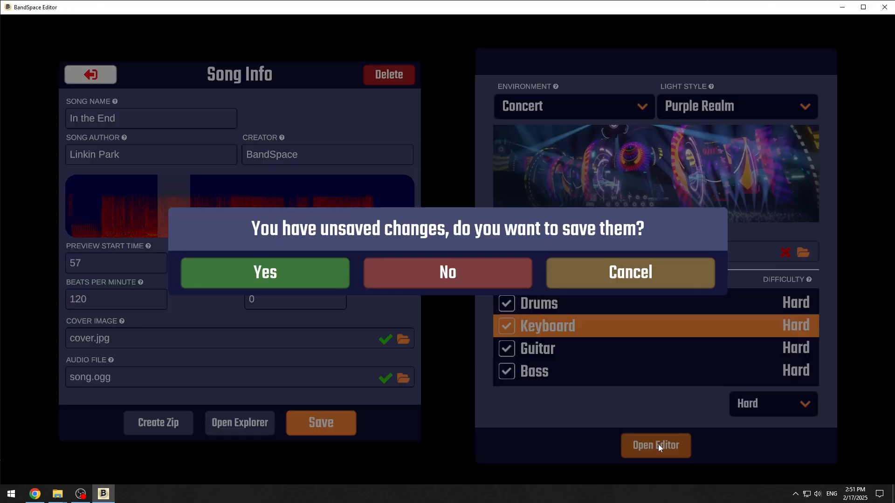
pyautogui.click(348, 280)
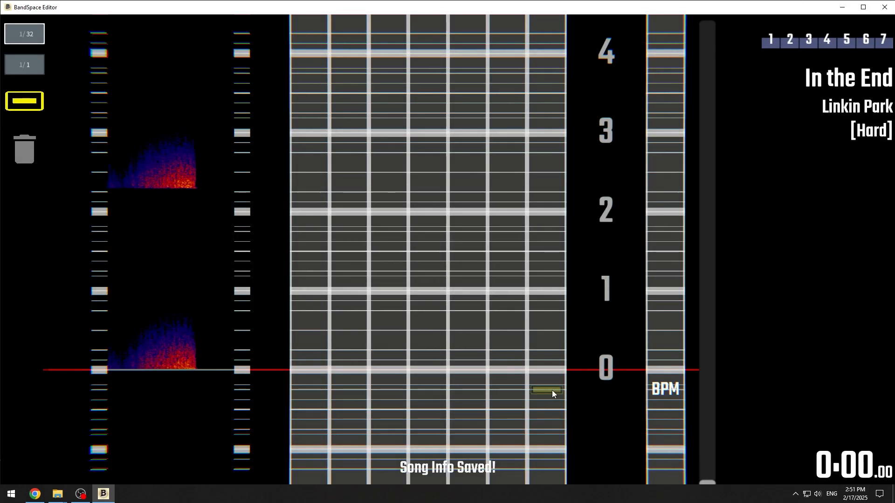
# Place keyboard notes in lane 2 just after beat 9 and in lane 5 just after beat 10 and midway between beats 11 and 12.
pyautogui.scroll(15, 337, 404)
pyautogui.scroll(-1, 352, 365)
pyautogui.click(350, 366)
pyautogui.scroll(4, 487, 378)
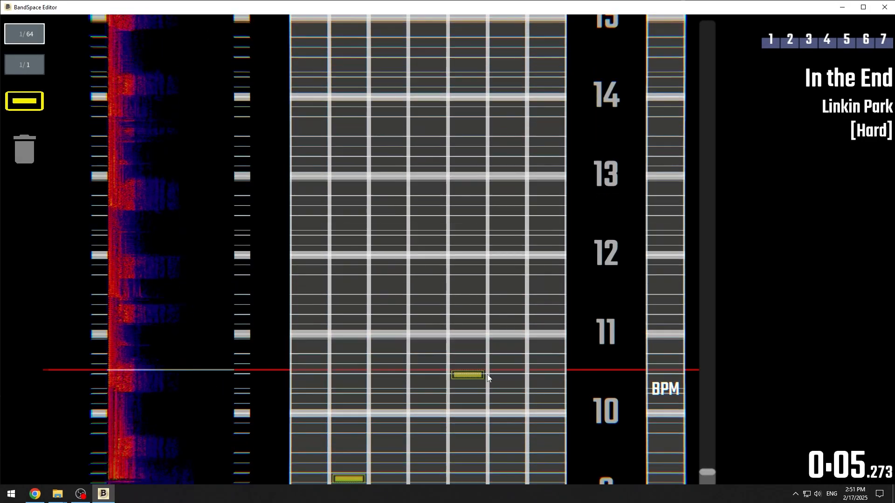
pyautogui.scroll(-2, 422, 377)
pyautogui.press('5')
pyautogui.scroll(4, 495, 392)
pyautogui.press('5')
pyautogui.scroll(-5, 523, 437)
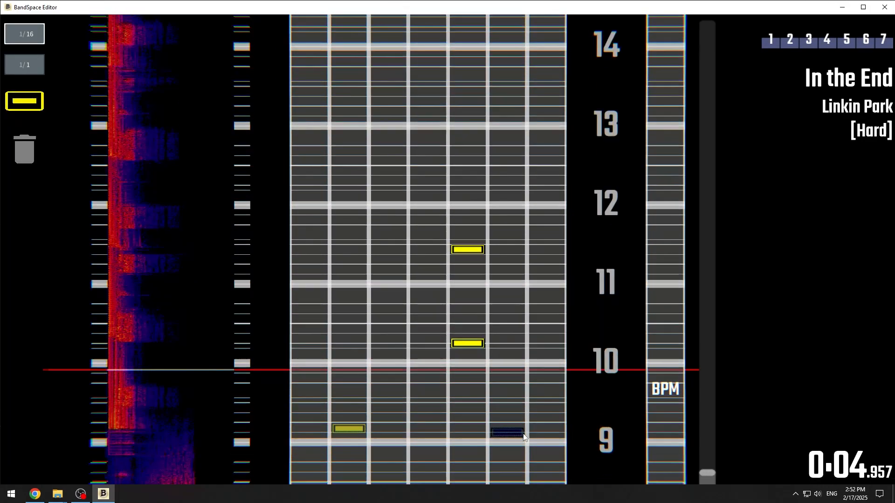
# Add keyboard notes in lane 7 midway between beats 12 and 13, and in lane 3 at beat 14 and just before beat 15.
pyautogui.scroll(4, 523, 437)
pyautogui.press('7')
pyautogui.scroll(4, 547, 398)
pyautogui.press('3')
pyautogui.scroll(2, 503, 440)
pyautogui.press('3')
pyautogui.scroll(-8, 502, 441)
pyautogui.scroll(6, 459, 448)
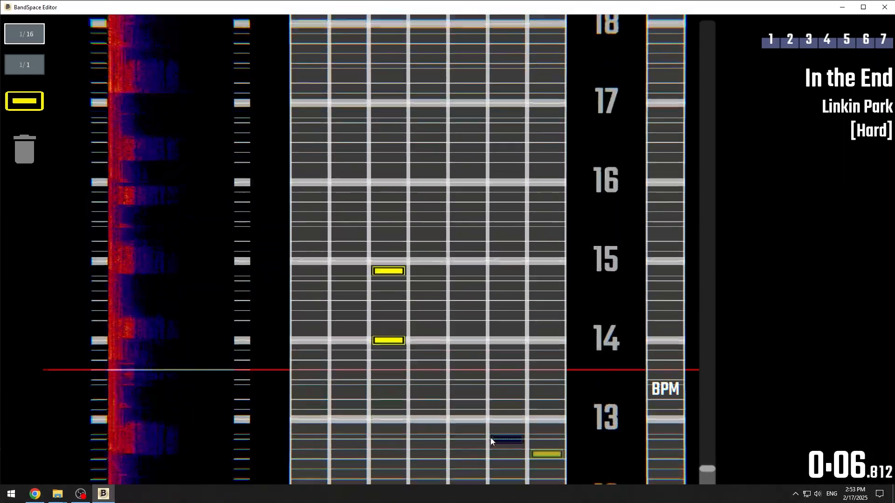
# Box-select the placed keyboard notes from beat 9 onward and play back the chart.
pyautogui.scroll(12, 494, 439)
pyautogui.scroll(-20, 461, 424)
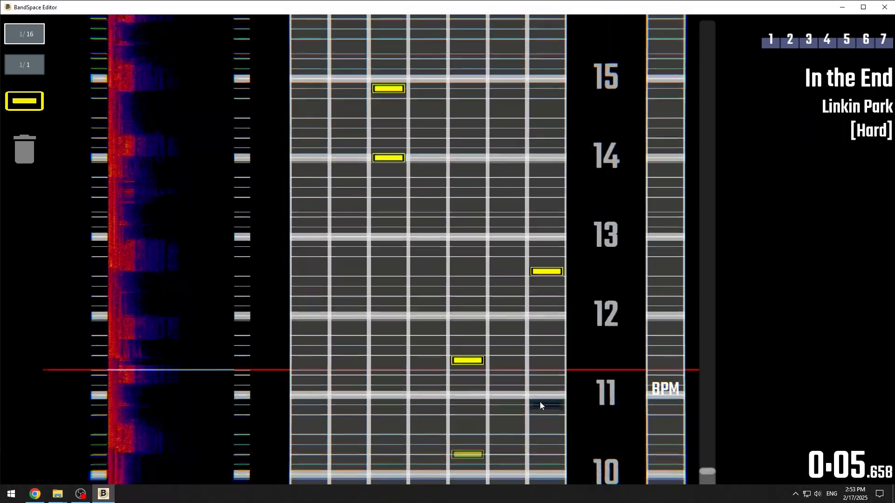
pyautogui.scroll(20, 466, 401)
pyautogui.scroll(-20, 513, 420)
pyautogui.moveTo(332, 427); pyautogui.dragTo(541, 21)
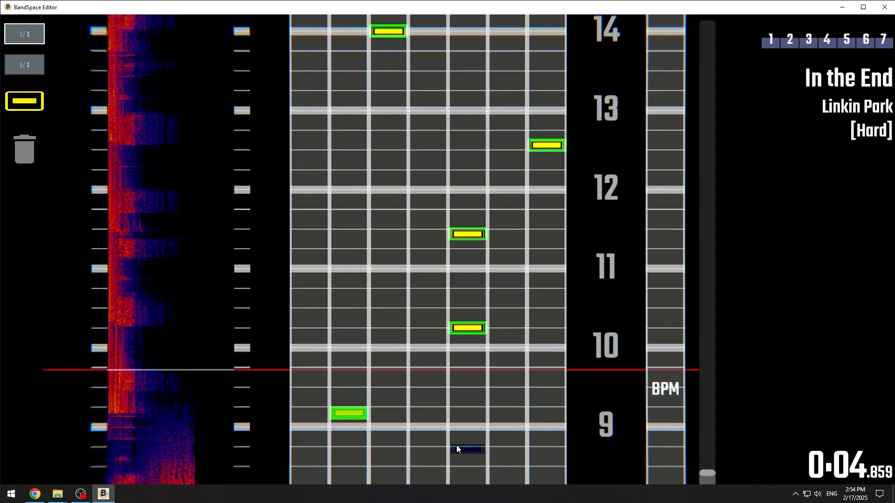
pyautogui.scroll(20, 457, 448)
pyautogui.scroll(-20, 466, 435)
pyautogui.press('space')
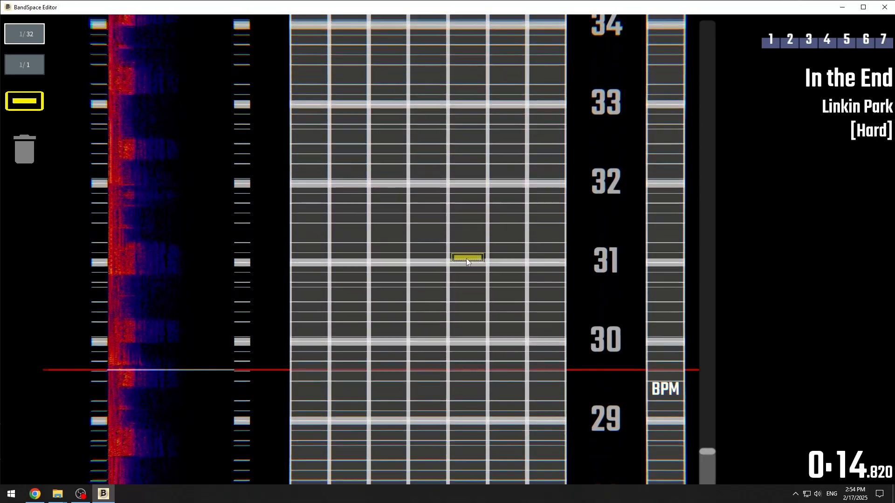
pyautogui.press('space')
# Save and exit the keyboard chart, then save the song info.
pyautogui.press('Escape')
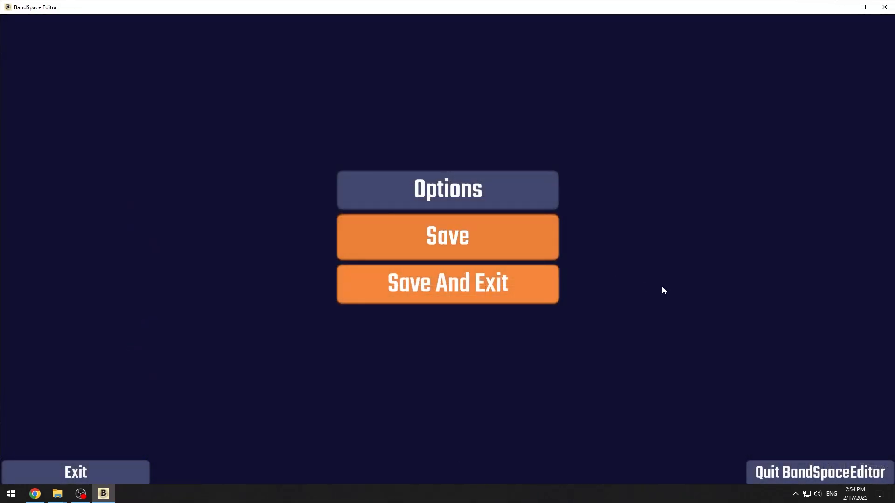
pyautogui.click(448, 284)
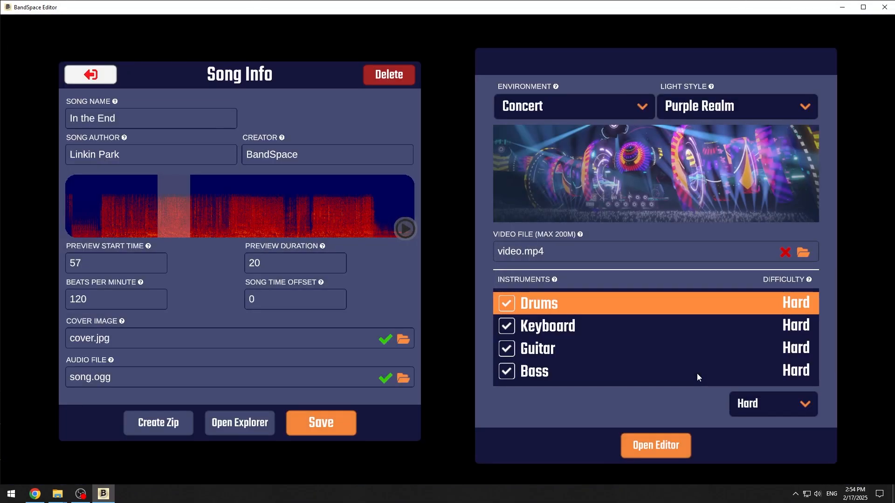
pyautogui.click(326, 429)
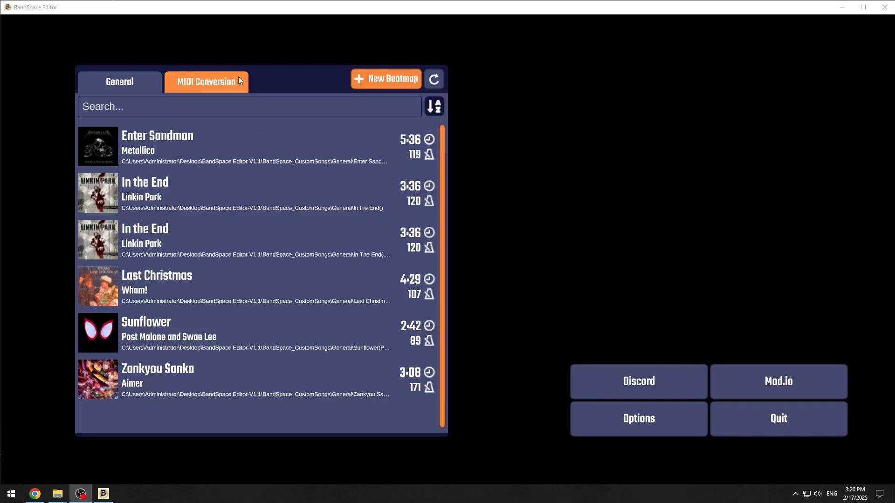
# Show the MIDI conversion beatmaps, then open the desktop MIDI file "She Is My Sin - Nightwish" in MuseScore and examine its instrument parts.
pyautogui.click(235, 83)
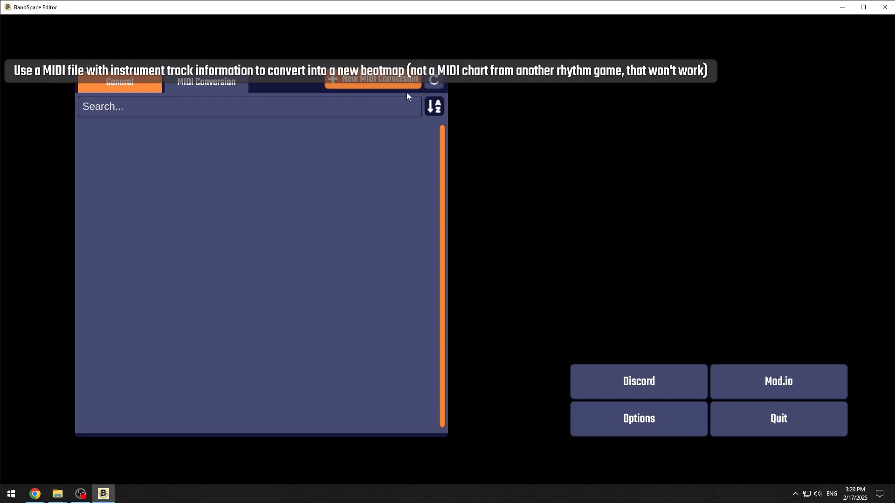
pyautogui.press('super+d')
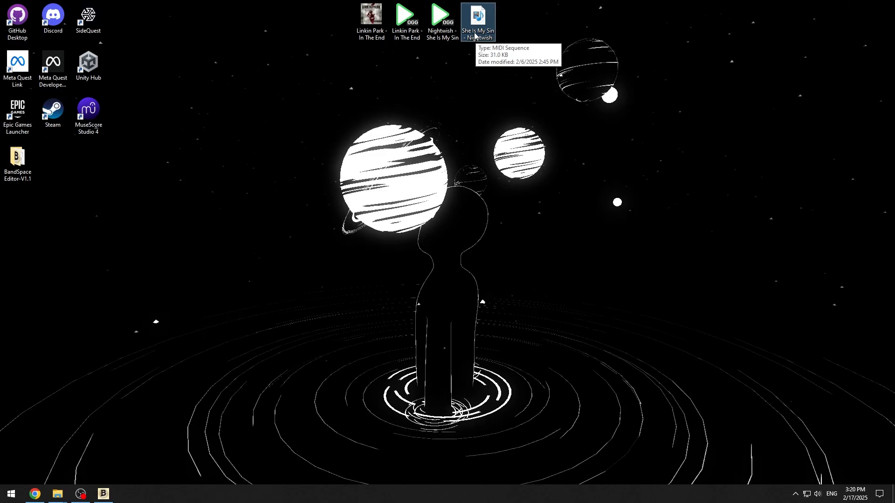
pyautogui.moveTo(474, 35); pyautogui.dragTo(85, 114)
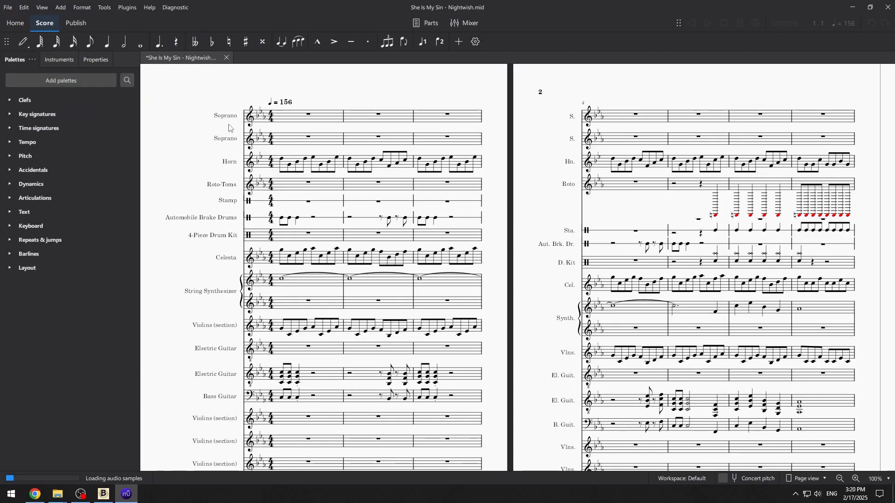
pyautogui.scroll(-3, 245, 232)
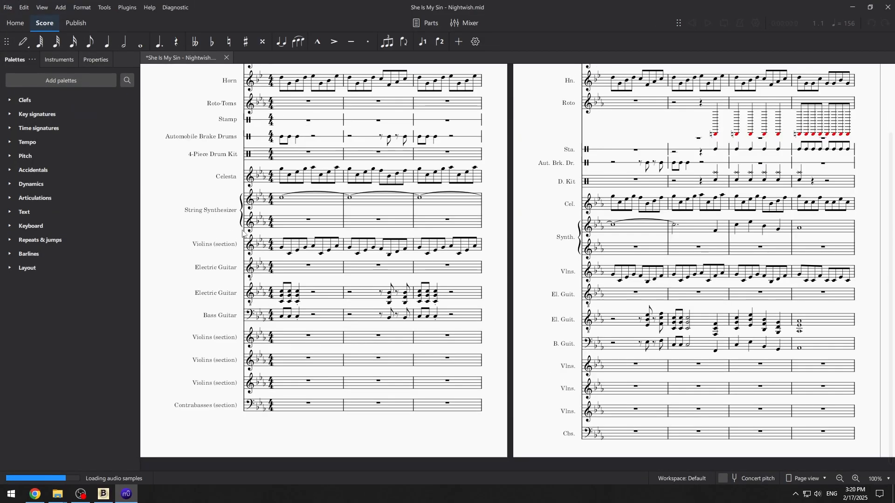
pyautogui.scroll(-3, 231, 258)
pyautogui.scroll(4, 229, 248)
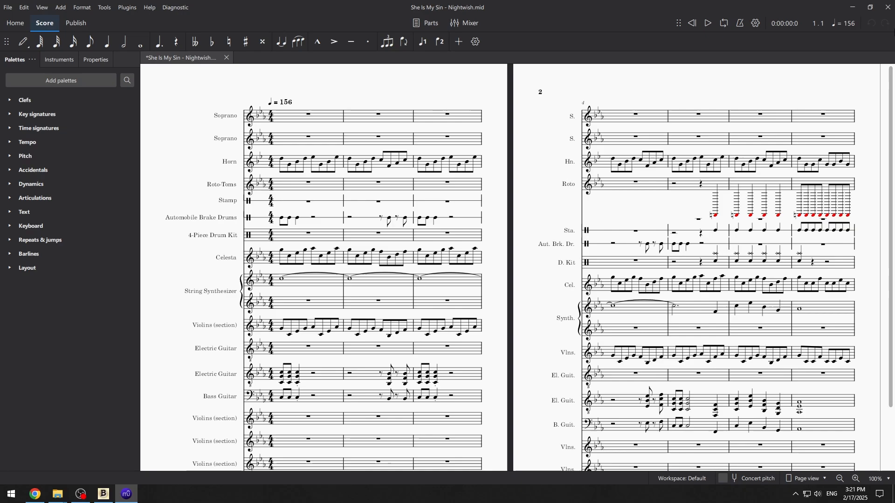
pyautogui.click(853, 7)
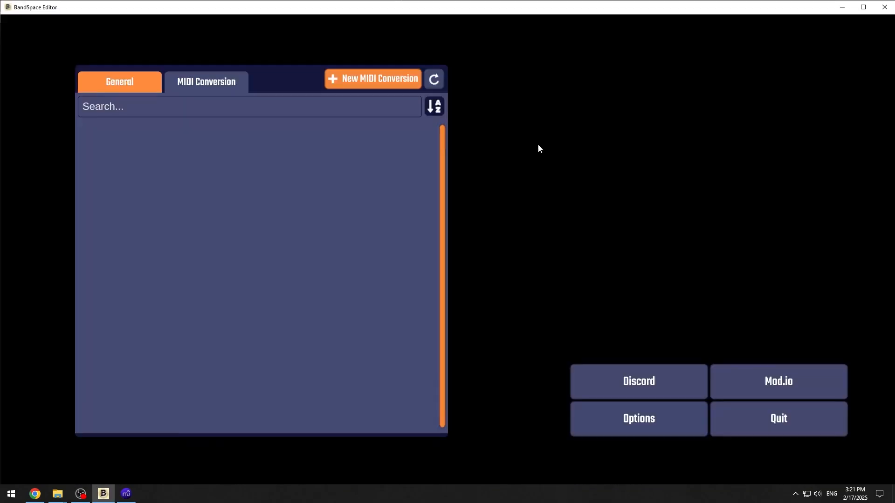
# Create a new MIDI conversion beatmap named "She is my sin" and set its song author to "Nightwish".
pyautogui.click(393, 81)
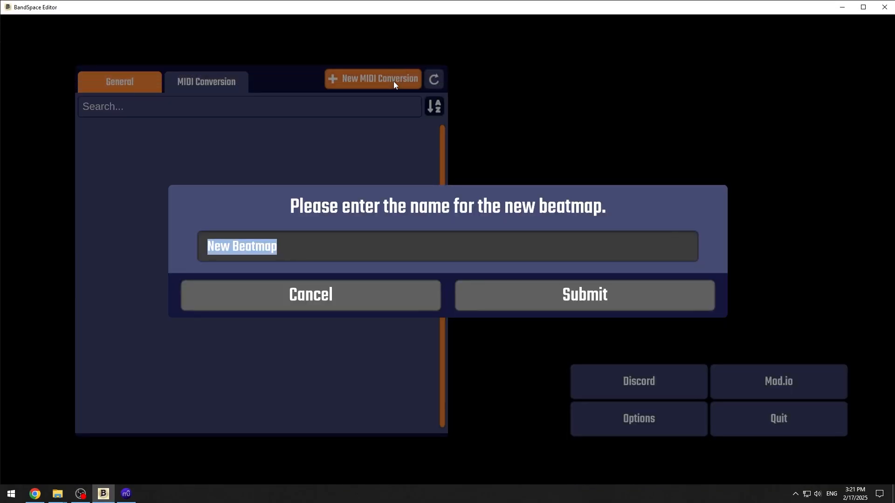
pyautogui.write('She is my sin')
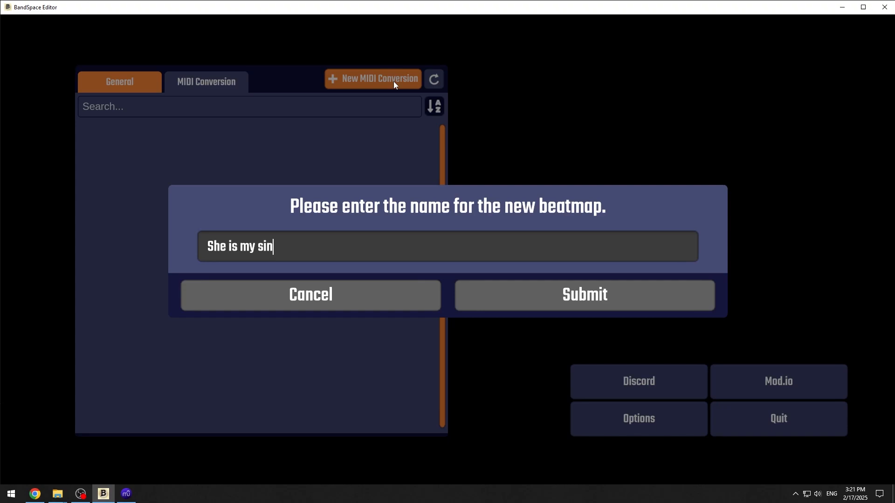
pyautogui.click(556, 288)
pyautogui.click(496, 279)
pyautogui.click(153, 142)
pyautogui.write('Nightwish')
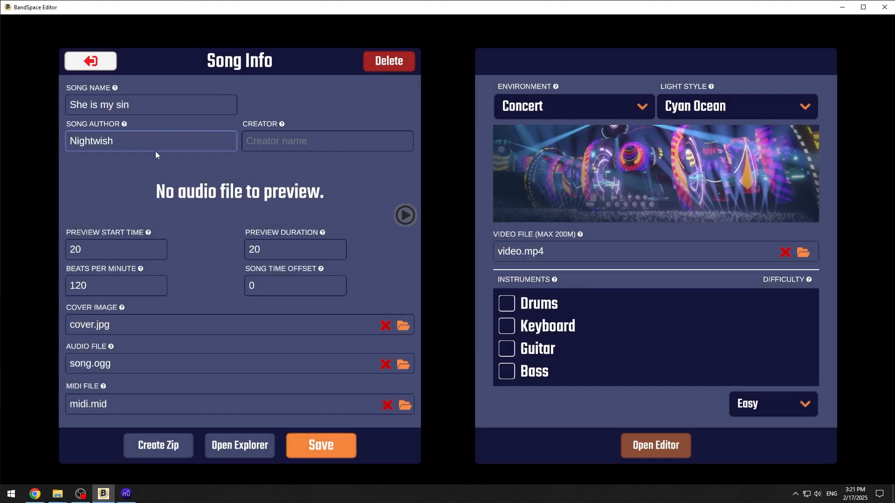
pyautogui.click(218, 166)
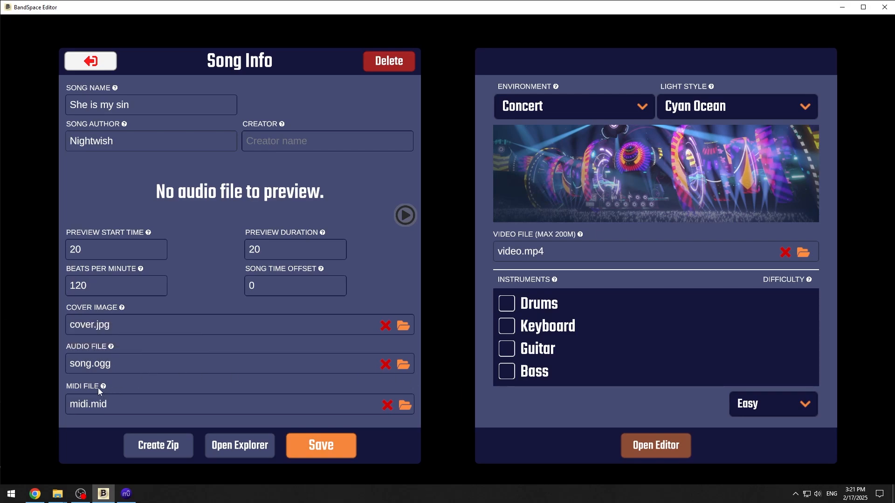
# Import the desktop audio file "Nightwish - She Is My Sin" as the beatmap's song audio.
pyautogui.moveTo(95, 389)
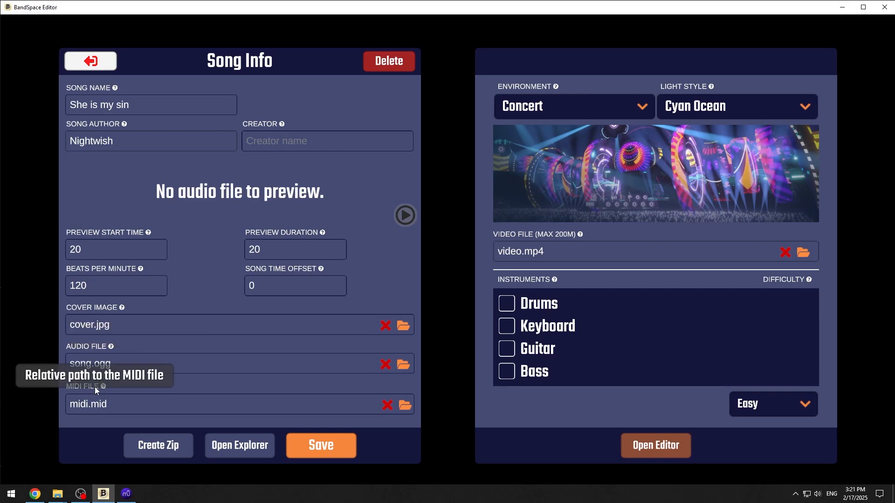
pyautogui.click(404, 405)
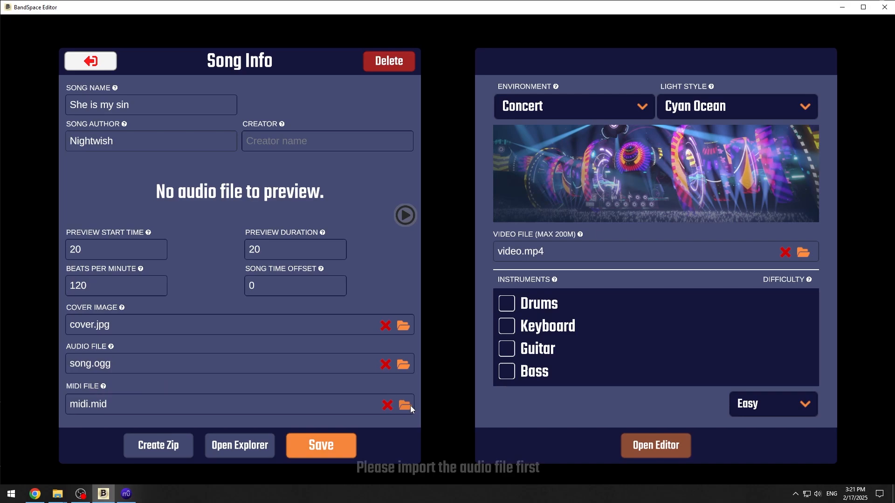
pyautogui.click(403, 367)
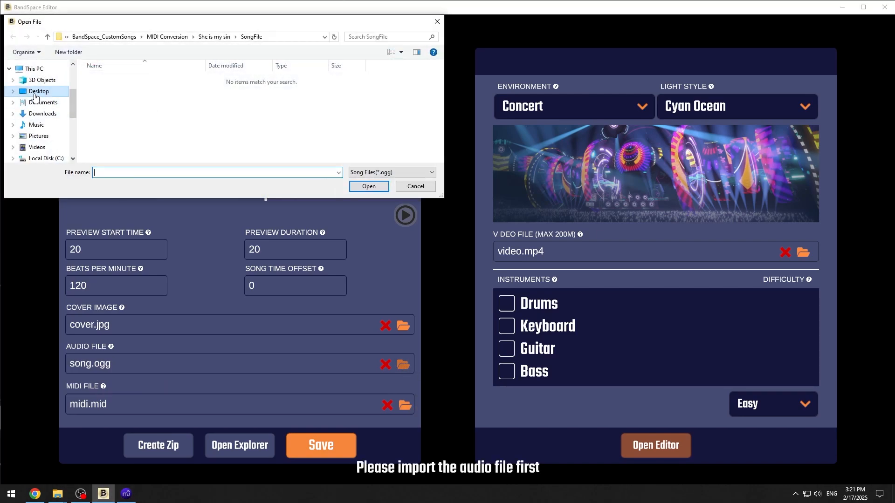
pyautogui.click(35, 93)
pyautogui.click(153, 99)
pyautogui.click(385, 187)
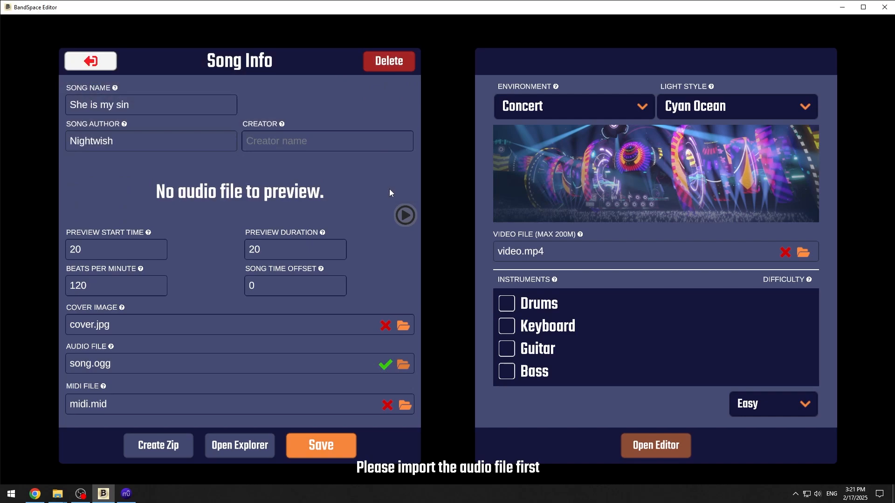
# Import the desktop MIDI file "She Is My Sin - Nightwish" into the beatmap.
pyautogui.moveTo(104, 387)
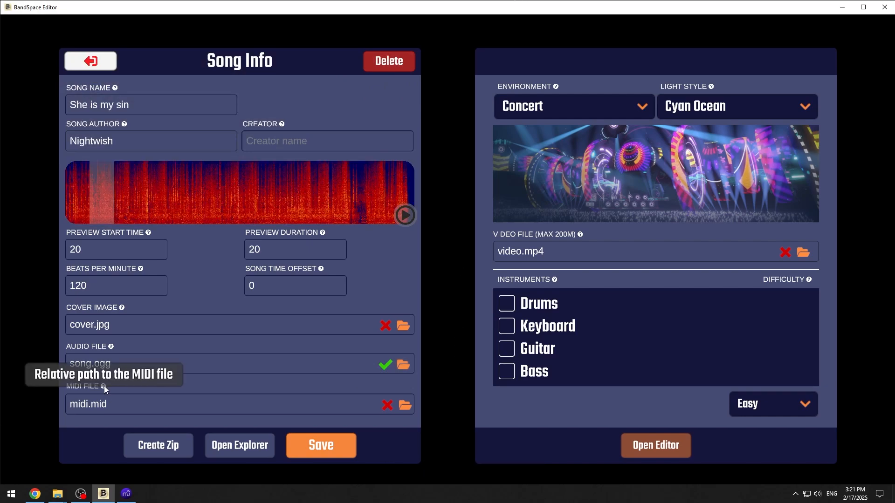
pyautogui.click(402, 404)
pyautogui.click(39, 91)
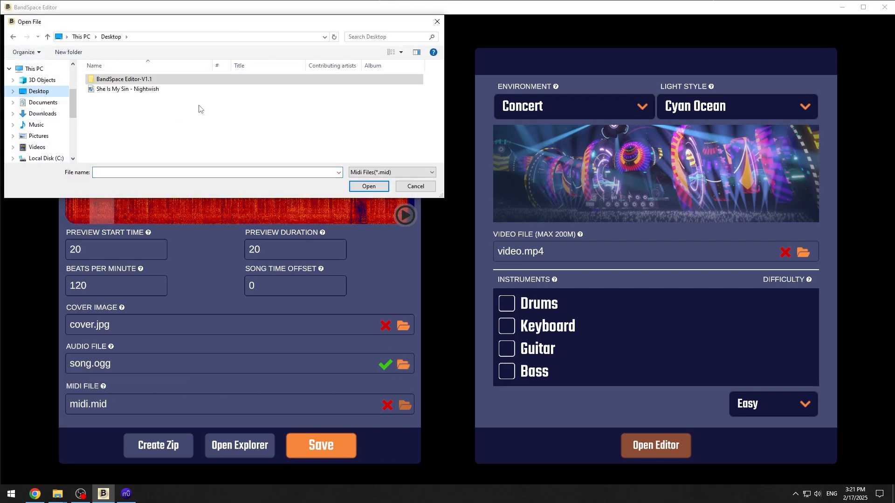
pyautogui.click(184, 92)
pyautogui.click(385, 187)
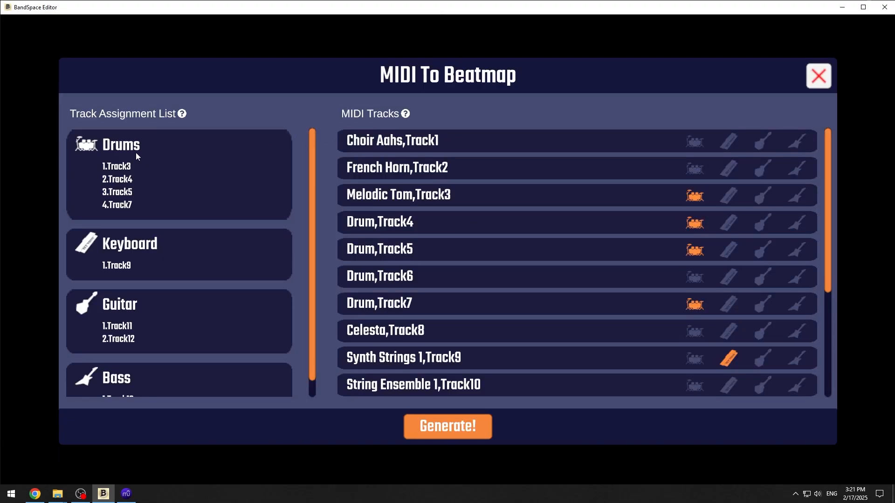
# Replace Melodic Tom Track3 with Drum Track6 in the Drums track assignment and generate the beatmap.
pyautogui.scroll(-5, 601, 239)
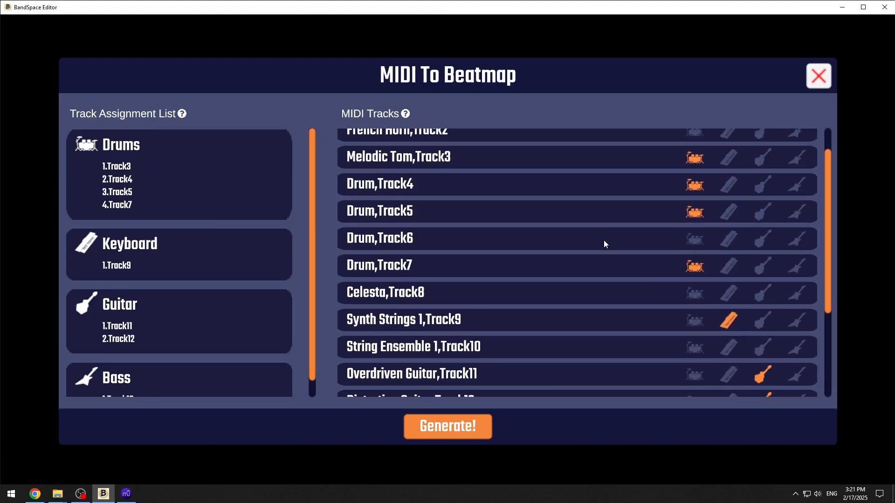
pyautogui.scroll(-2, 604, 240)
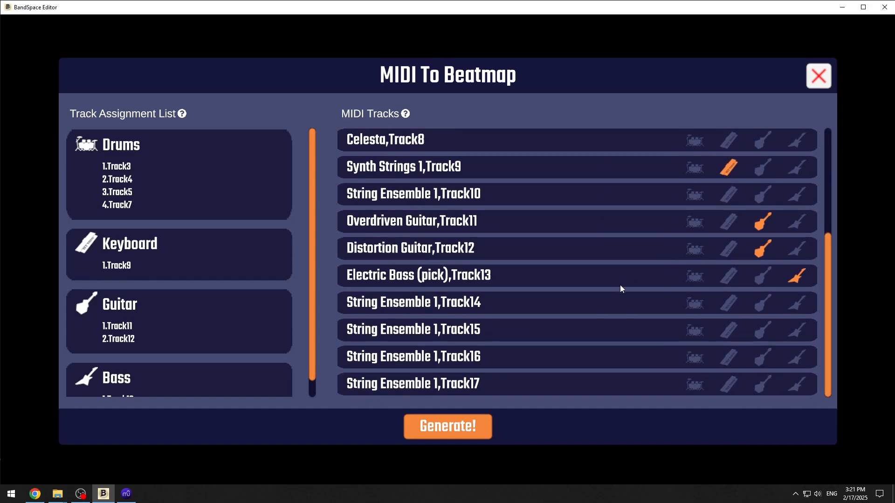
pyautogui.scroll(7, 560, 367)
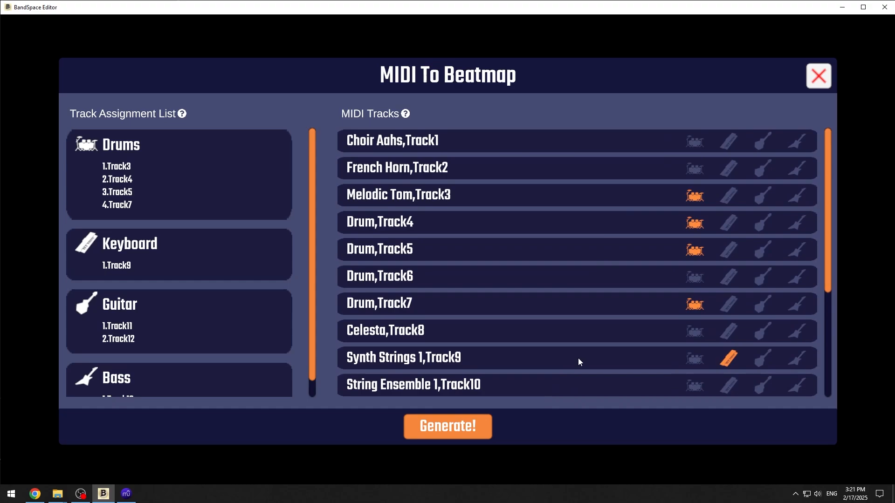
pyautogui.click(694, 278)
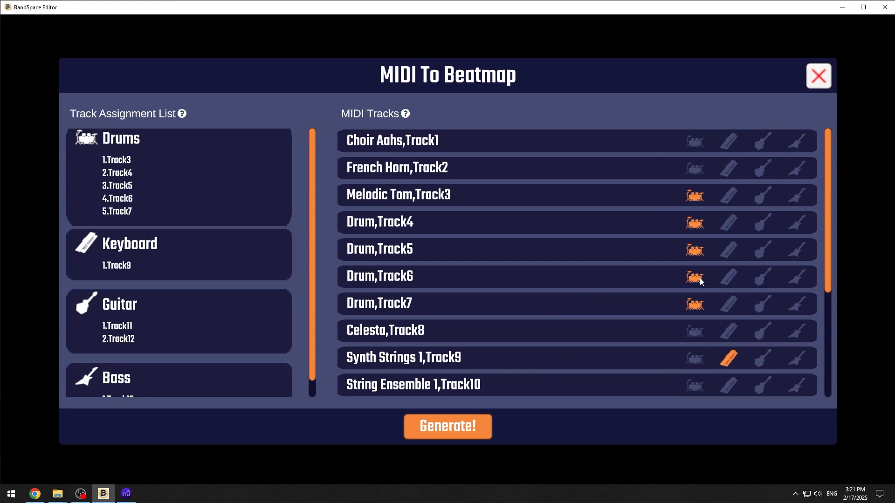
pyautogui.click(692, 196)
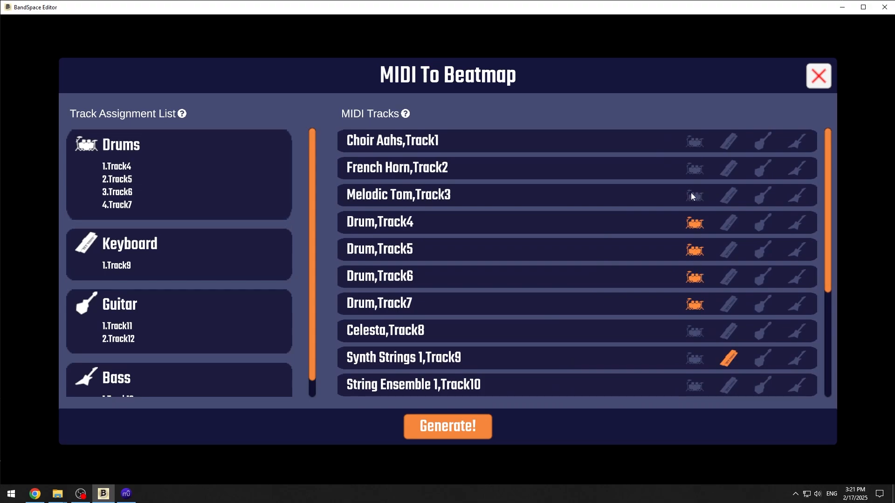
pyautogui.click(458, 427)
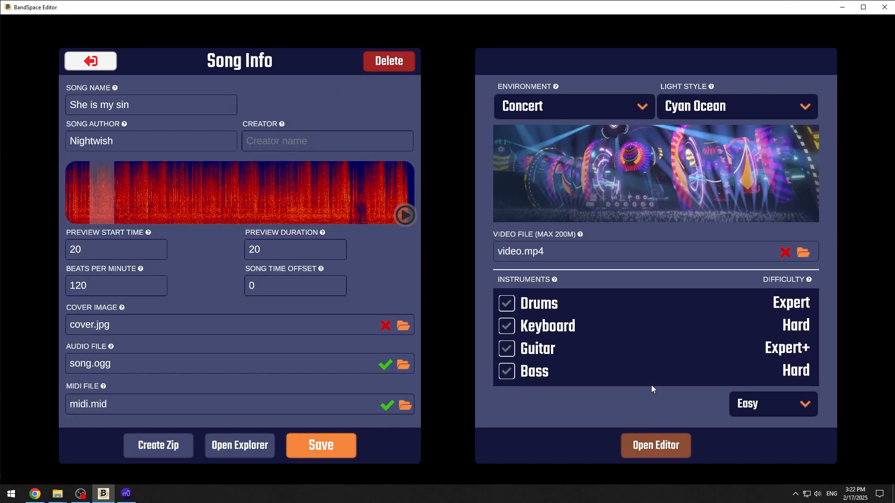
# Save the song info, then open the Hard Bass chart in the editor and play back its opening.
pyautogui.hotkey('ctrl', 's')
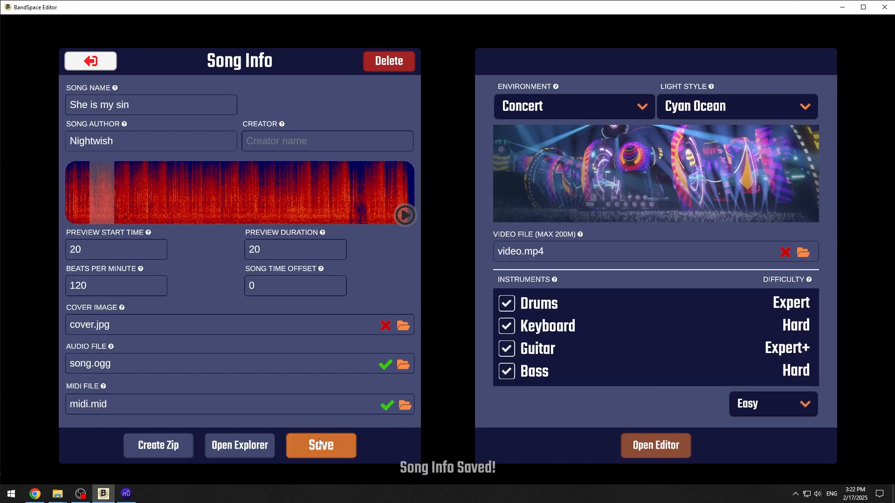
pyautogui.click(565, 375)
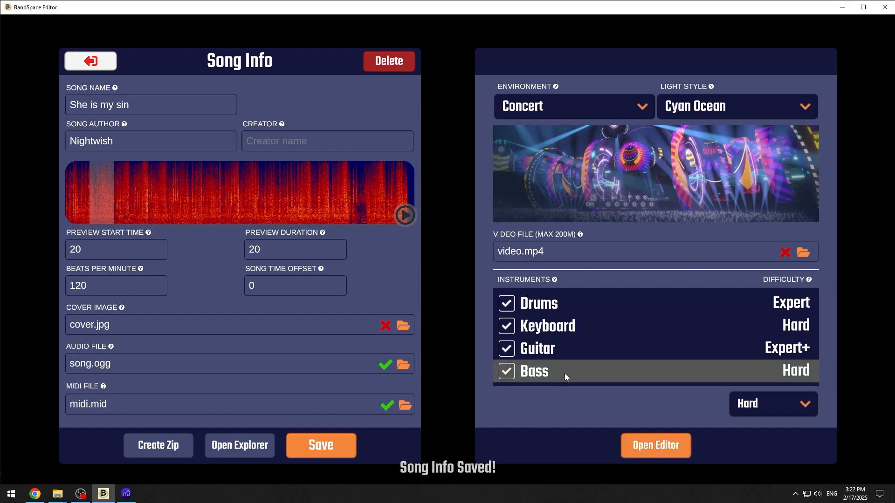
pyautogui.click(669, 450)
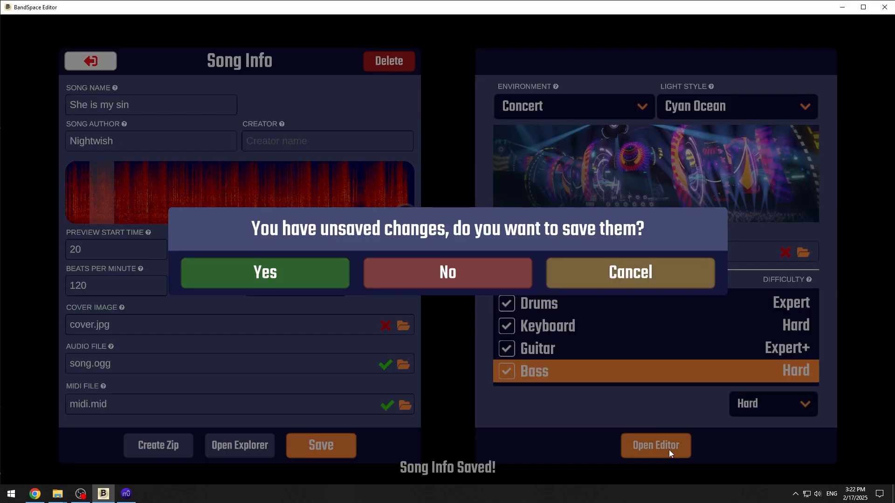
pyautogui.click(331, 274)
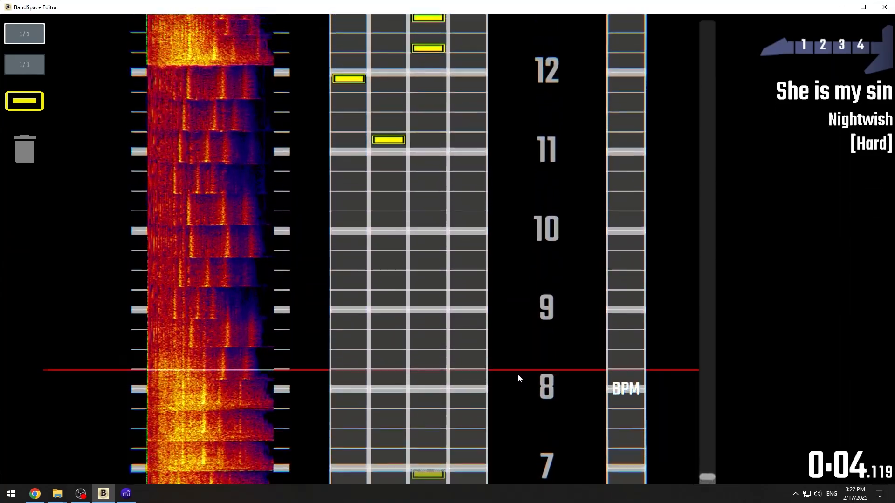
pyautogui.press('space')
pyautogui.scroll(-10, 504, 380)
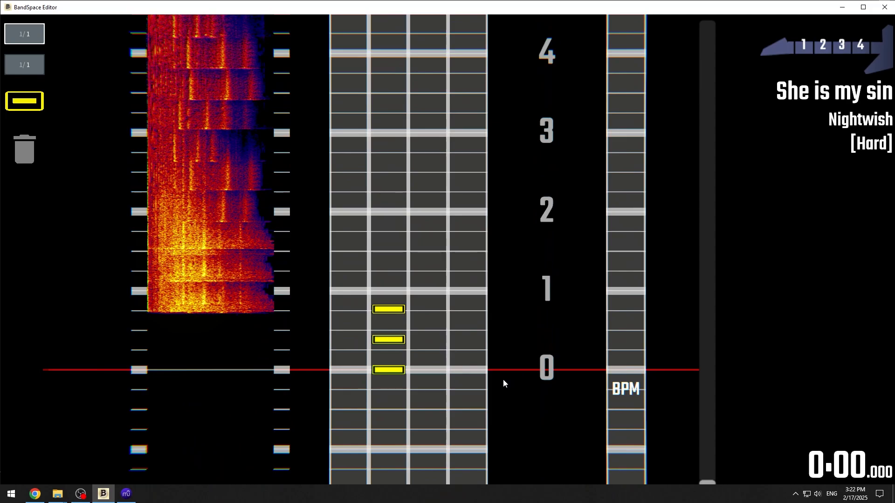
# Exit the Bass chart, set the song time offset to 0.3 seconds and save the song info.
pyautogui.press('Escape')
pyautogui.click(119, 468)
pyautogui.click(286, 289)
pyautogui.write('.3')
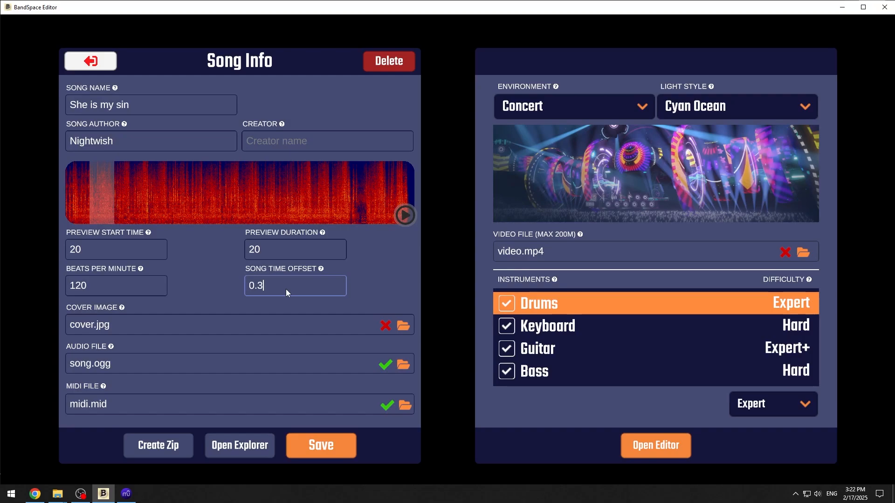
pyautogui.moveTo(321, 269)
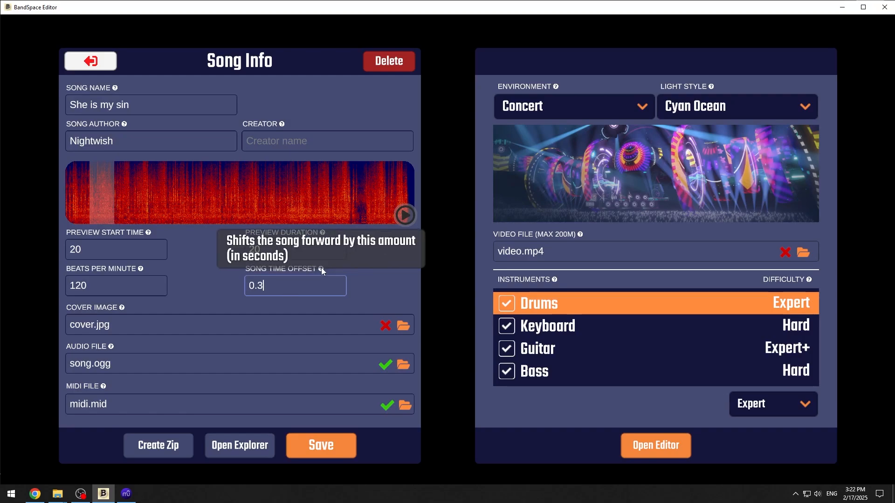
pyautogui.click(323, 440)
# Reopen the Bass chart and play back its first beats to check the audio alignment.
pyautogui.click(586, 373)
pyautogui.click(681, 446)
pyautogui.press('space')
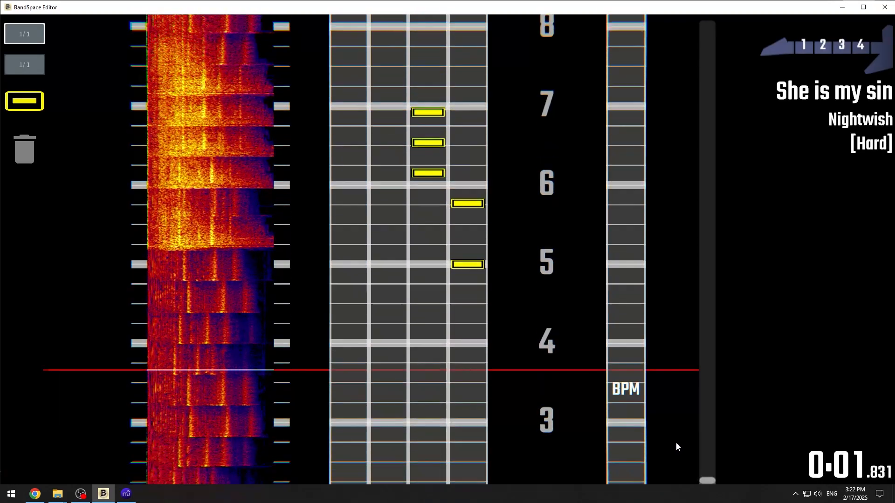
pyautogui.press('space')
# Exit the Bass chart, set the song time offset to 0.4 seconds and save the song info.
pyautogui.press('Escape')
pyautogui.click(74, 470)
pyautogui.click(322, 264)
pyautogui.click(275, 286)
pyautogui.press('BackSpace')
pyautogui.write('4')
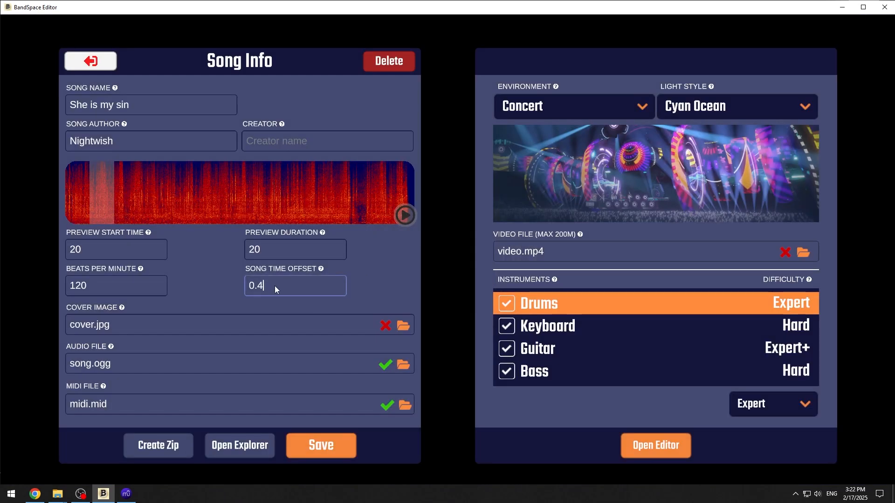
pyautogui.click(321, 445)
# Play back the Bass chart from the start in the editor, then save and exit the chart.
pyautogui.click(605, 372)
pyautogui.click(657, 446)
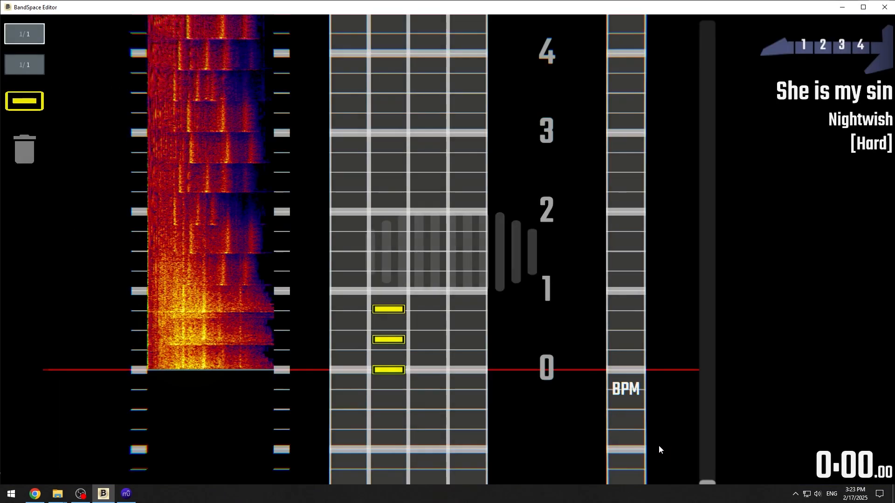
pyautogui.press('space')
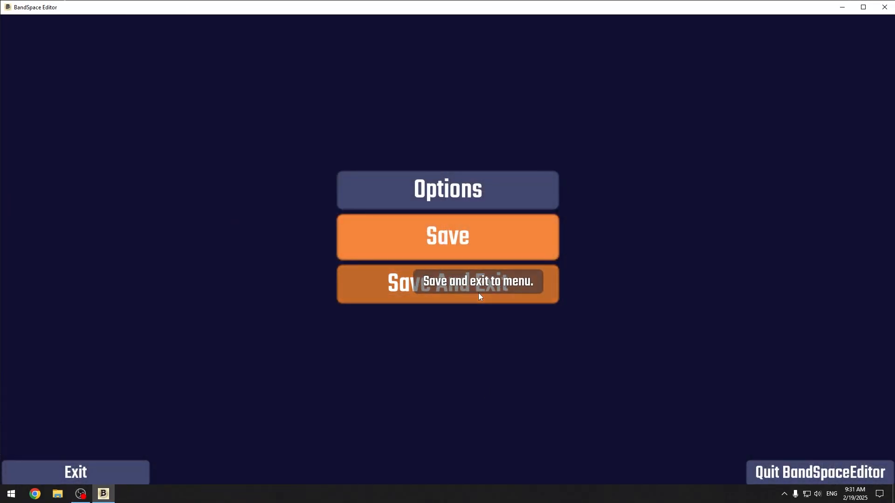
pyautogui.click(479, 293)
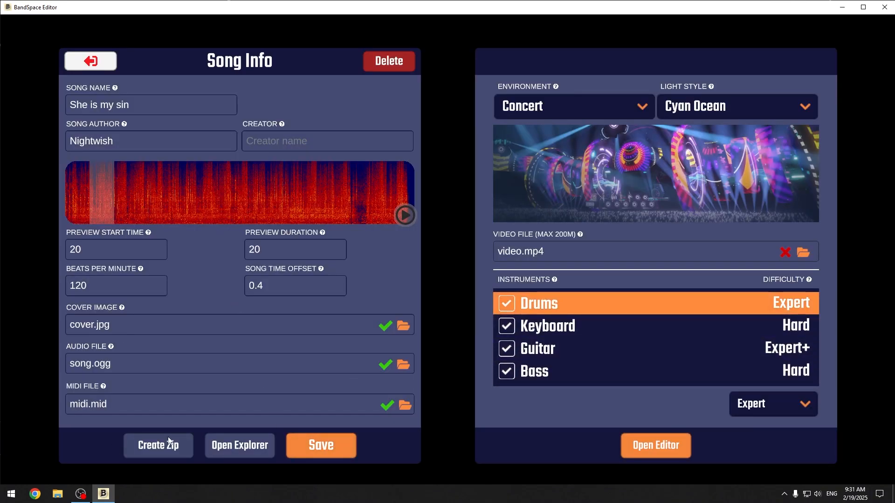
# Package the "She is my sin" beatmap as a zip and select the archive in its folder.
pyautogui.click(189, 443)
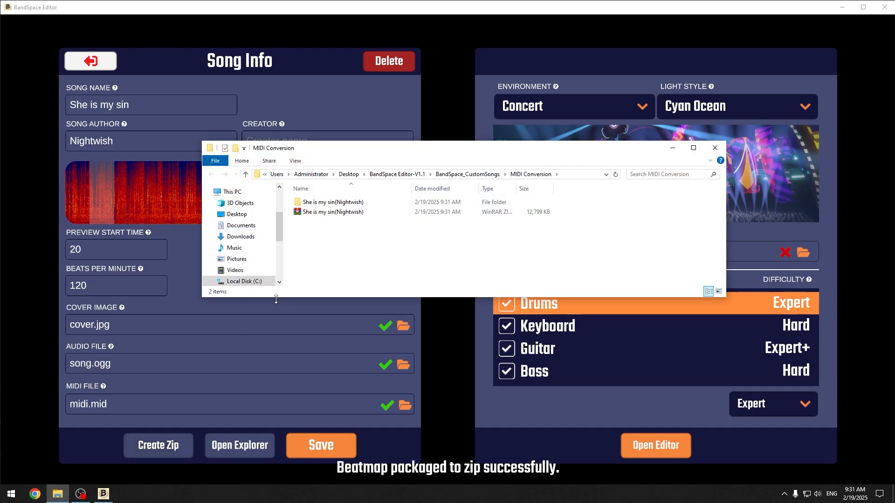
pyautogui.click(363, 213)
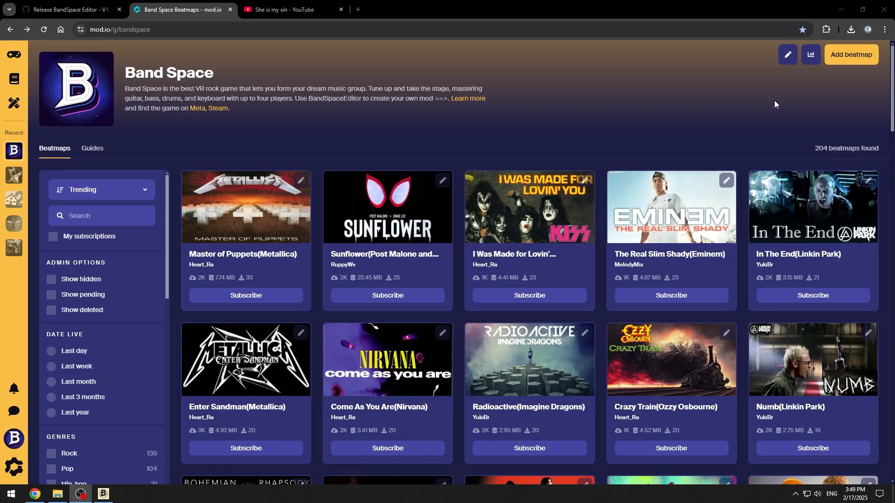
# Switch to mod.io's Band Space page, start adding a beatmap and name it "She is my sin(Nightwish)".
pyautogui.click(850, 56)
pyautogui.click(322, 210)
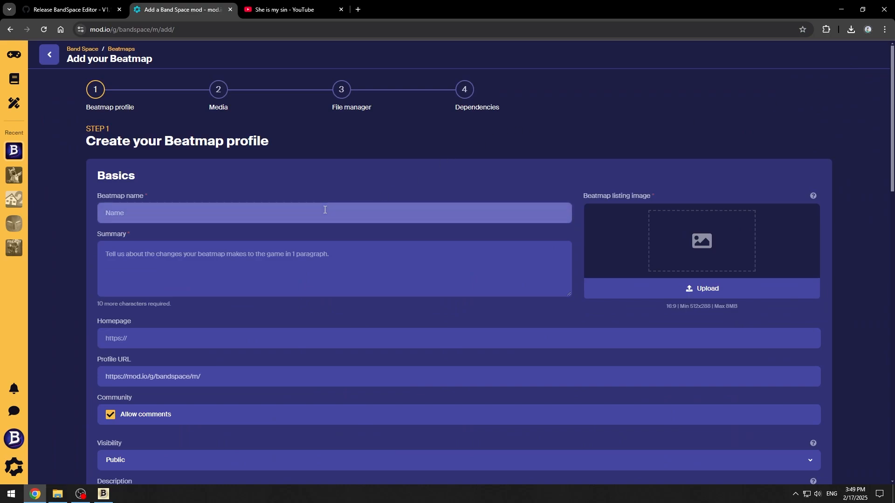
pyautogui.write('She is my sin (Night')
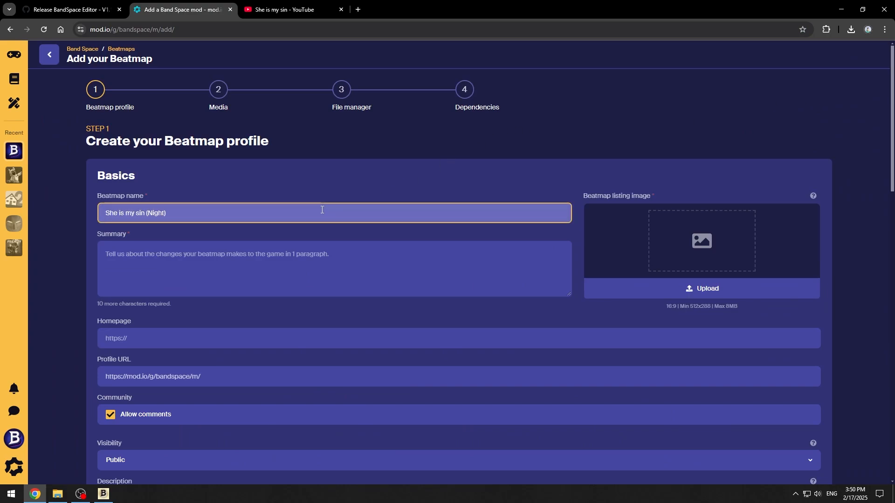
pyautogui.press('Left')
pyautogui.write('wish')
pyautogui.press('Left')
pyautogui.press('Left')
pyautogui.press('Left')
pyautogui.press('Left')
pyautogui.press('Left')
pyautogui.press('Left')
pyautogui.press('Left')
pyautogui.press('Left')
pyautogui.press('Left')
pyautogui.press('Left')
pyautogui.press('BackSpace')
# Copy the beatmap name into the summary so it also reads "She is my sin(Nightwish)".
pyautogui.hotkey('ctrl', 'a')
pyautogui.hotkey('ctrl', 'c')
pyautogui.press('Tab')
pyautogui.hotkey('ctrl', 'v')
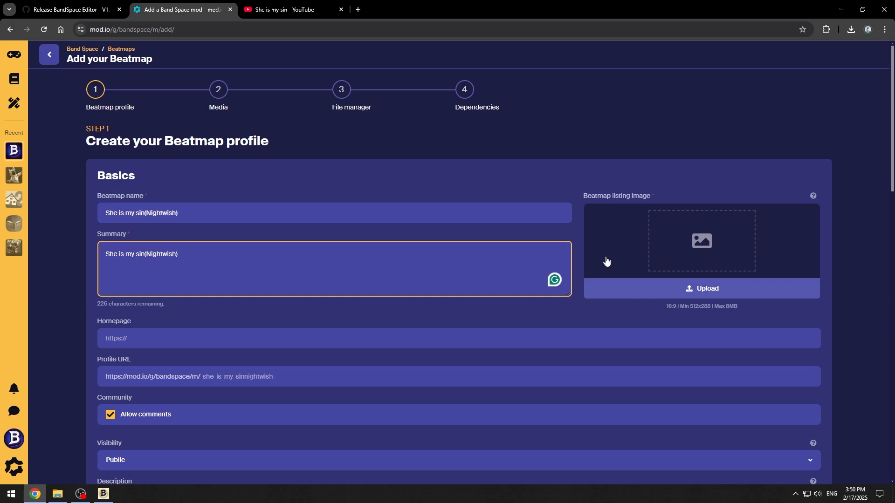
pyautogui.press('Tab')
# Upload the Nightwish Wishmaster cover as the beatmap's listing image and accept the default crop.
pyautogui.click(610, 289)
pyautogui.doubleClick(233, 91)
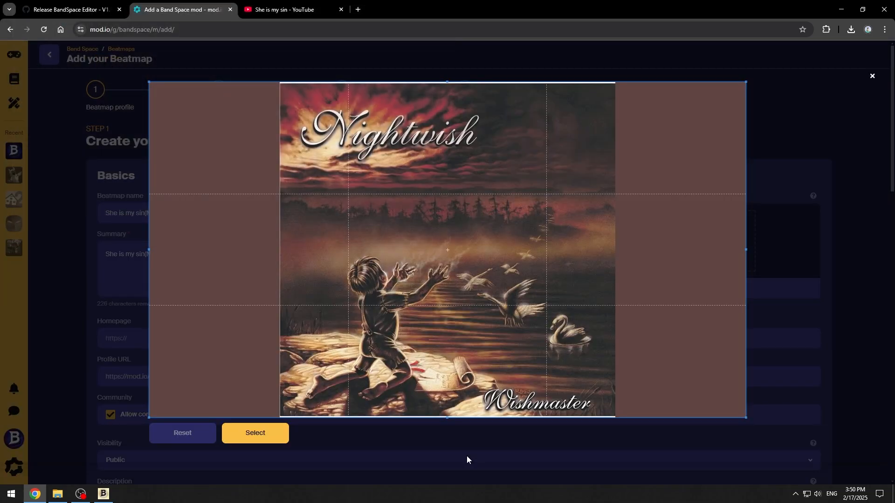
pyautogui.click(278, 432)
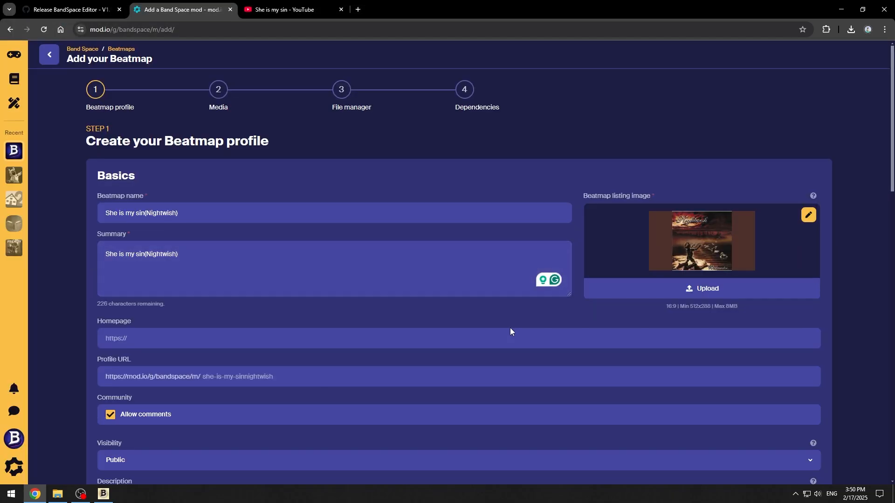
# Tag the beatmap with a genre and mark Drum, Keyboard, Bass and Guitar as its instruments.
pyautogui.scroll(-13, 510, 328)
pyautogui.click(170, 201)
pyautogui.click(184, 273)
pyautogui.click(367, 273)
pyautogui.click(550, 273)
pyautogui.click(685, 273)
pyautogui.scroll(-3, 685, 280)
# Set the difficulty tags to Expert+ for Drum, Expert for Keyboard, and Hard for Bass and Guitar.
pyautogui.click(223, 202)
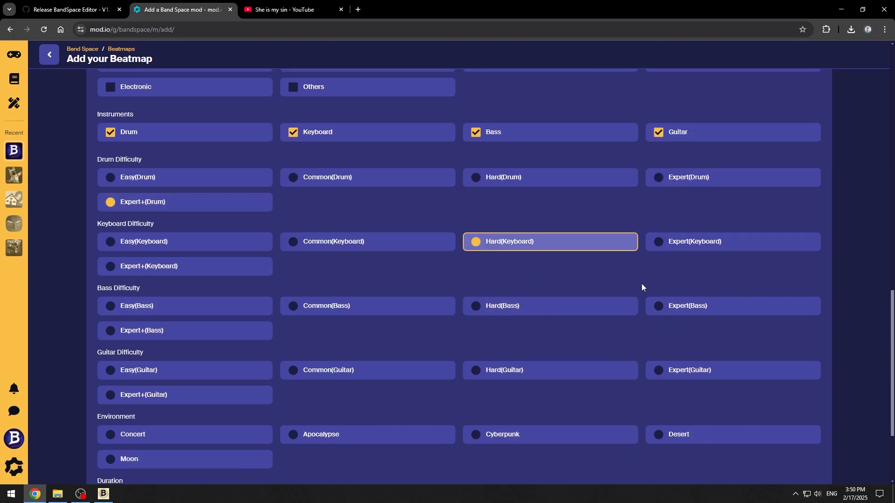
pyautogui.click(578, 308)
pyautogui.click(689, 373)
pyautogui.scroll(-1, 606, 326)
pyautogui.click(583, 323)
pyautogui.click(695, 195)
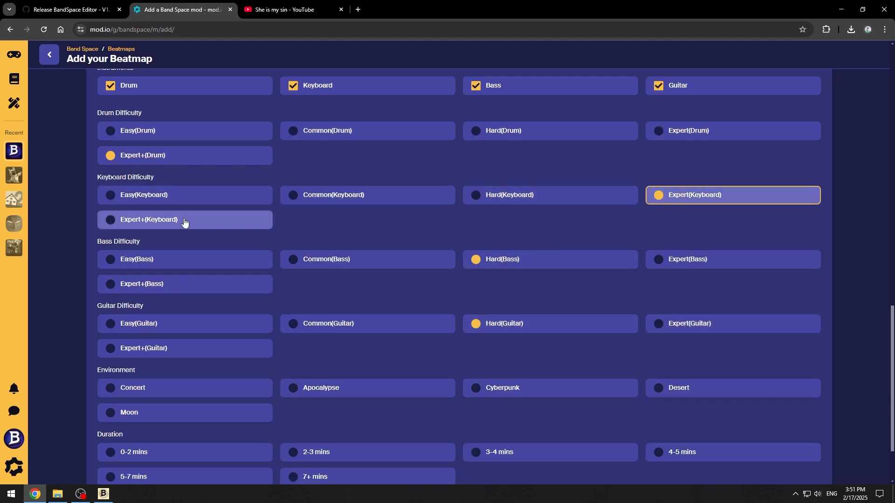
# Tag the beatmap with the Concert environment and a 4-5 mins duration, and save the profile.
pyautogui.scroll(-2, 280, 307)
pyautogui.click(140, 304)
pyautogui.click(690, 368)
pyautogui.click(137, 438)
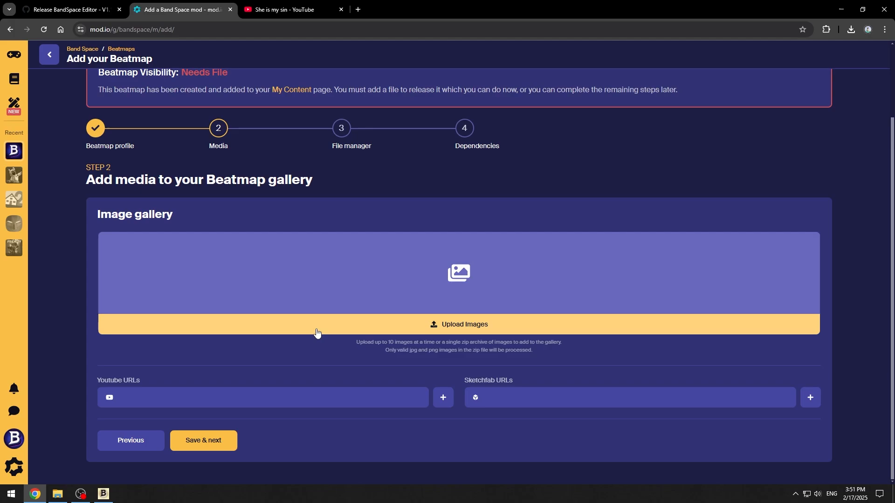
# Upload the Nightwish Wishmaster cover to the beatmap's image gallery.
pyautogui.click(314, 330)
pyautogui.doubleClick(209, 75)
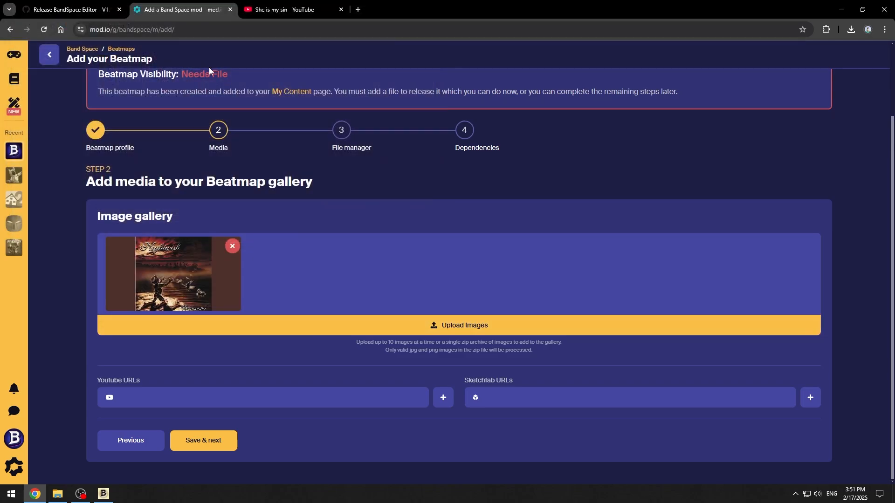
# Add the share link of YouTube's "Nightwish - She Is My Sin (Wacken 2013)" to the beatmap's Youtube URLs and save the media.
pyautogui.click(284, 10)
pyautogui.click(497, 97)
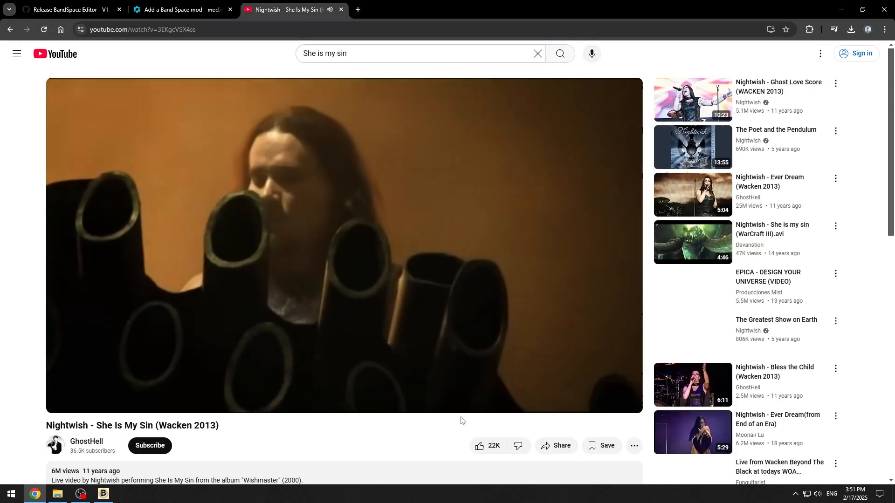
pyautogui.click(556, 446)
pyautogui.click(535, 278)
pyautogui.click(182, 9)
pyautogui.click(261, 398)
pyautogui.hotkey('ctrl', 'v')
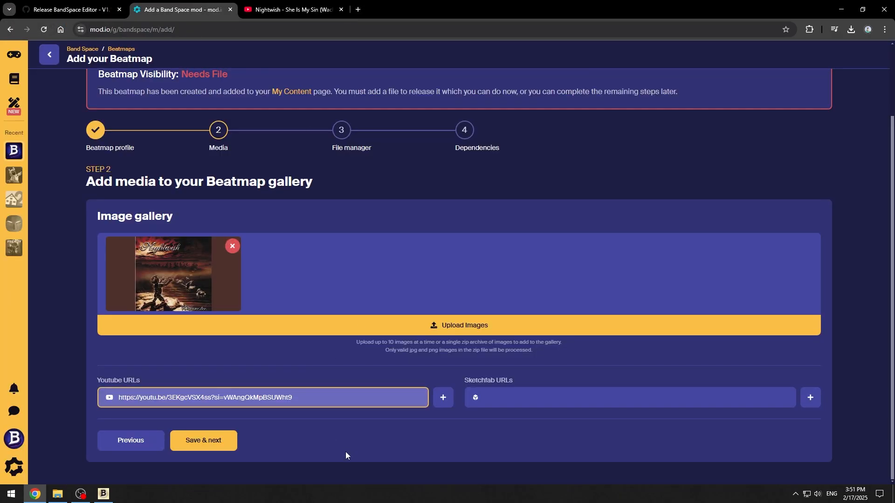
pyautogui.click(224, 444)
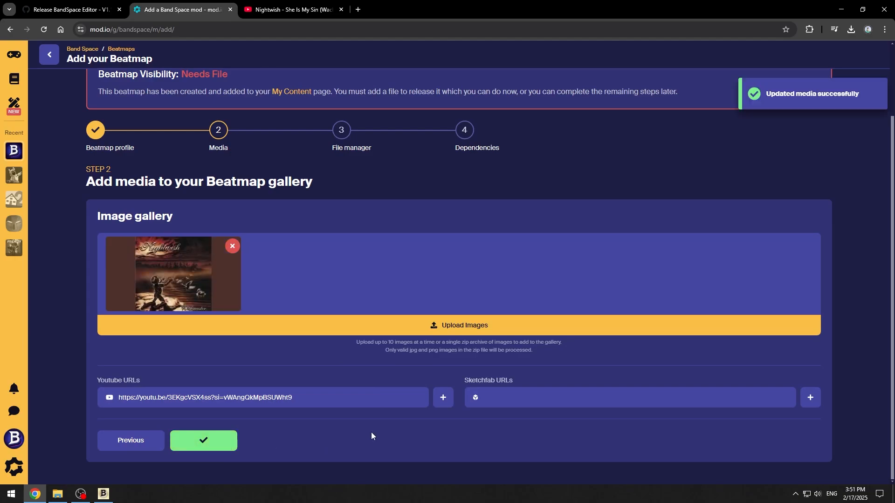
# Attach She is my sin(Nightwish).zip from the MIDI Conversion folder as the beatmap's file.
pyautogui.scroll(-4, 371, 433)
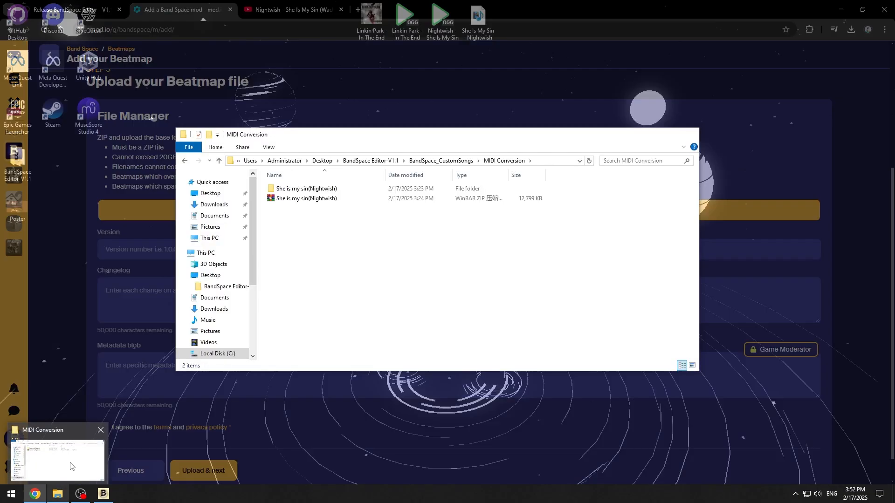
pyautogui.click(71, 466)
pyautogui.moveTo(541, 312); pyautogui.dragTo(435, 208)
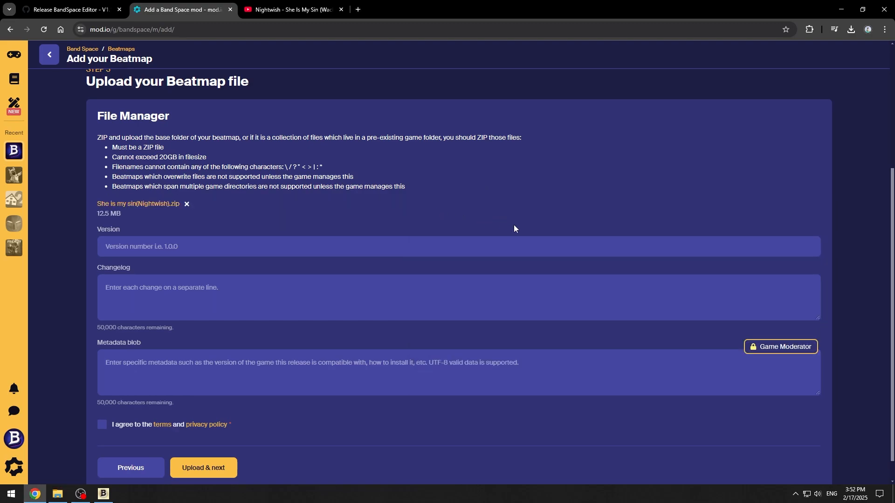
pyautogui.scroll(-1, 505, 224)
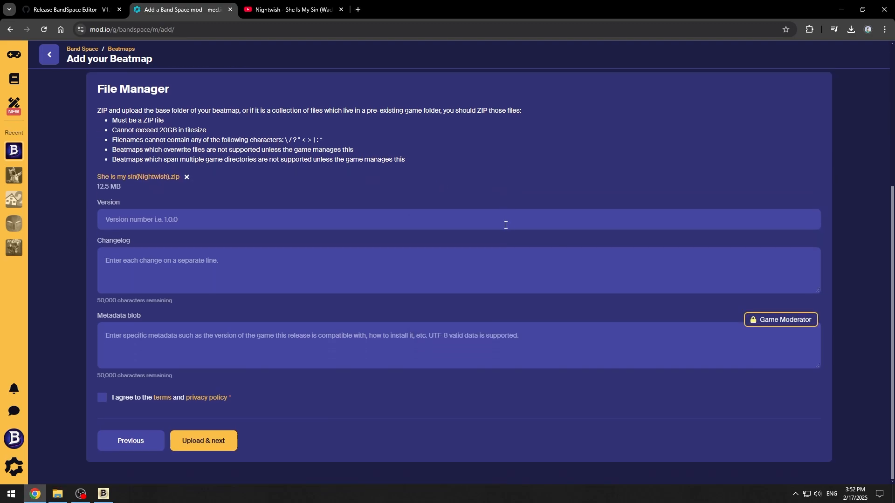